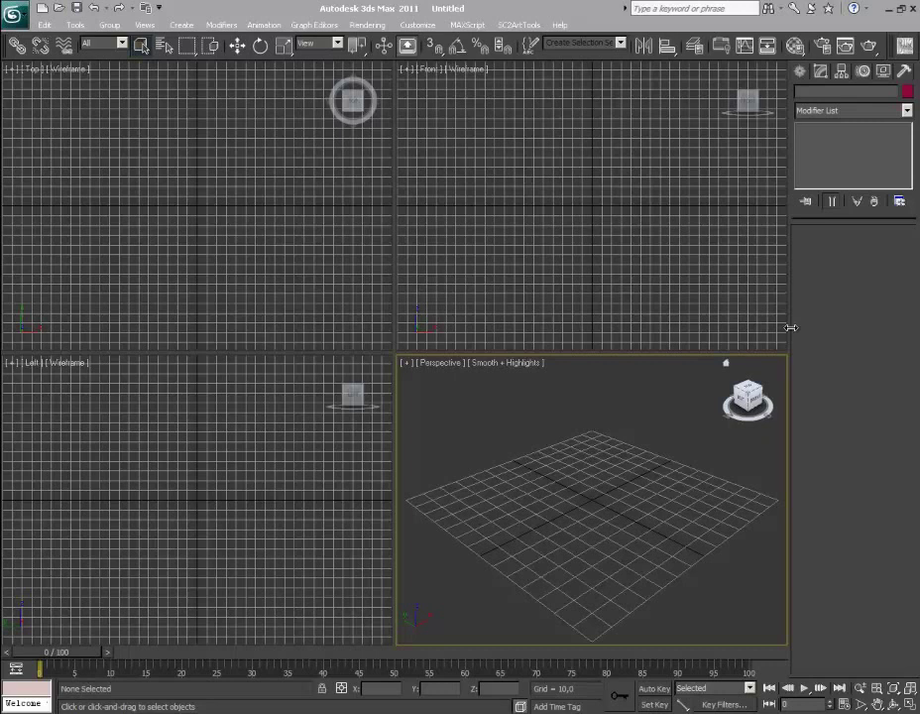
- Draw a plane about 54 by 42 units at the centre of the grid in the Perspective view
{"action": "left_click", "coordinate": [799, 72]}
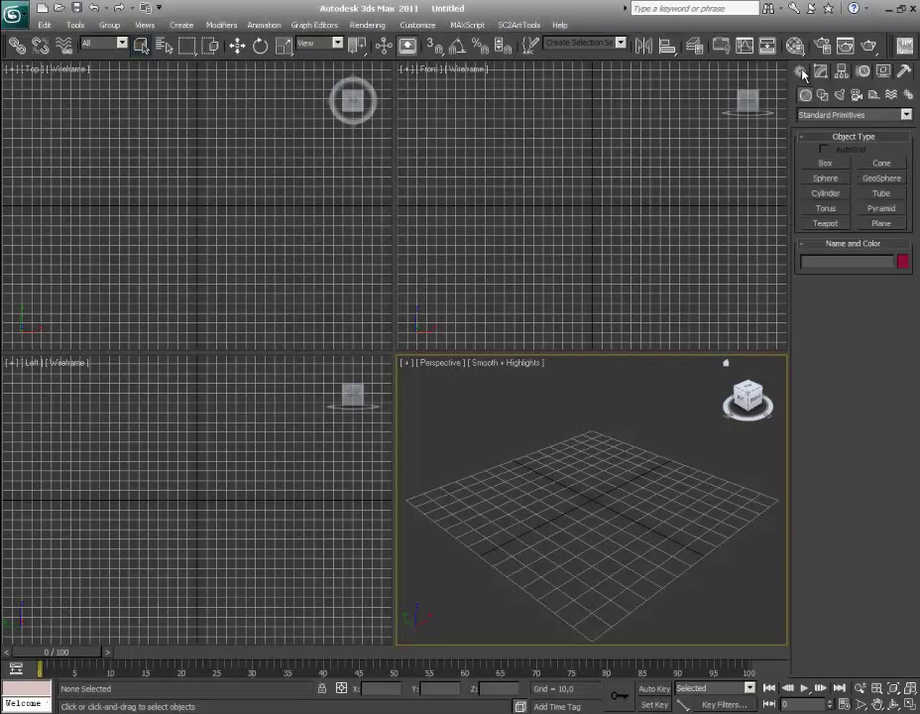
{"action": "left_click", "coordinate": [881, 223]}
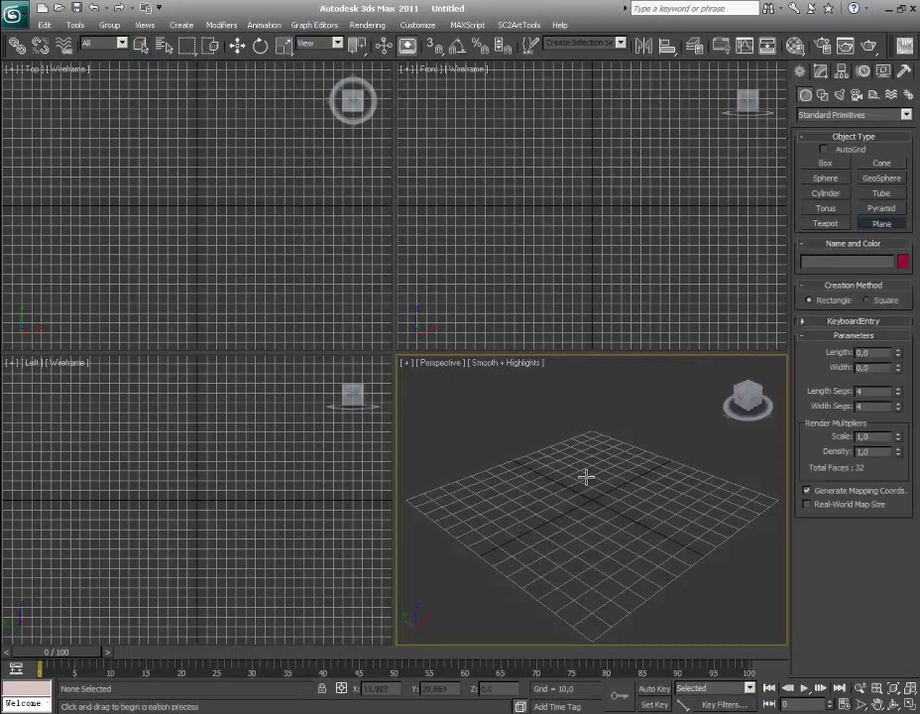
{"action": "left_click_drag", "start_coordinate": [587, 476], "coordinate": [610, 537]}
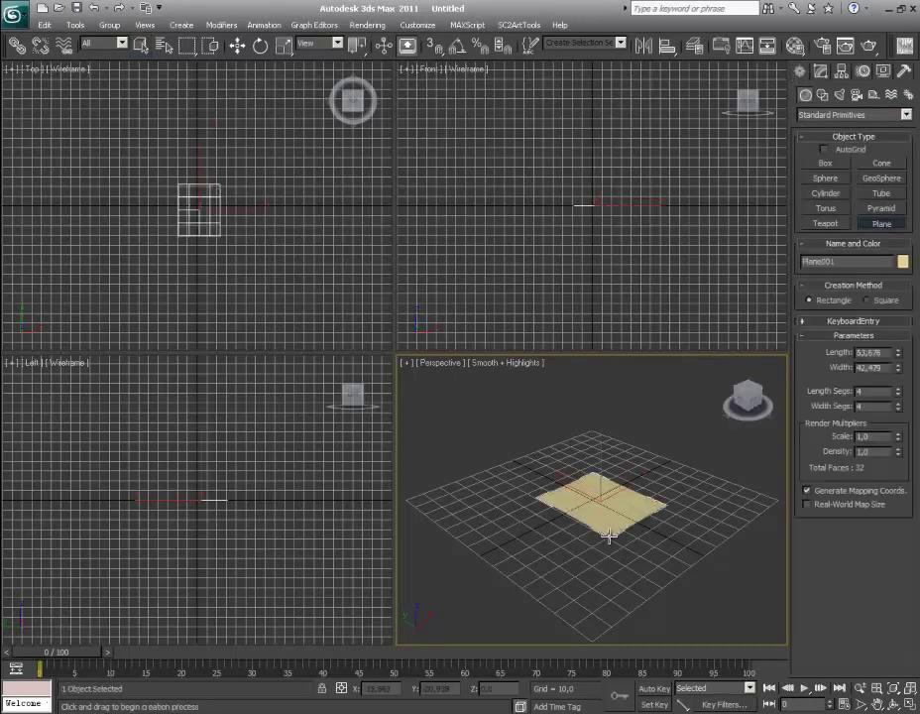
- Set the plane's length segments and width segments to 1
{"action": "double_click", "coordinate": [877, 391]}
{"action": "type", "text": "1"}
{"action": "double_click", "coordinate": [874, 407]}
{"action": "type", "text": "1"}
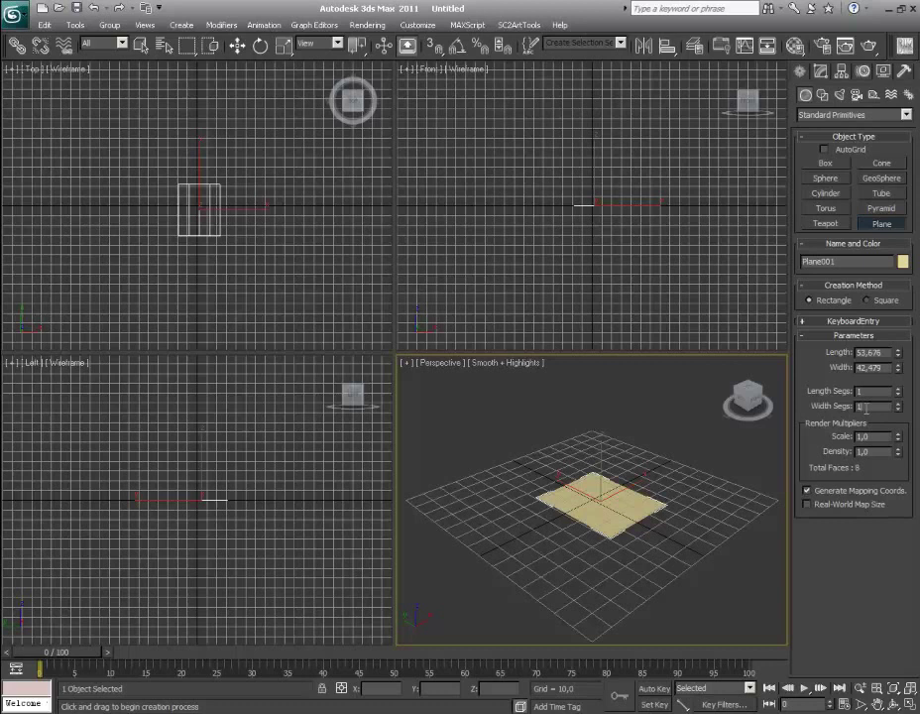
{"action": "key", "text": "Return"}
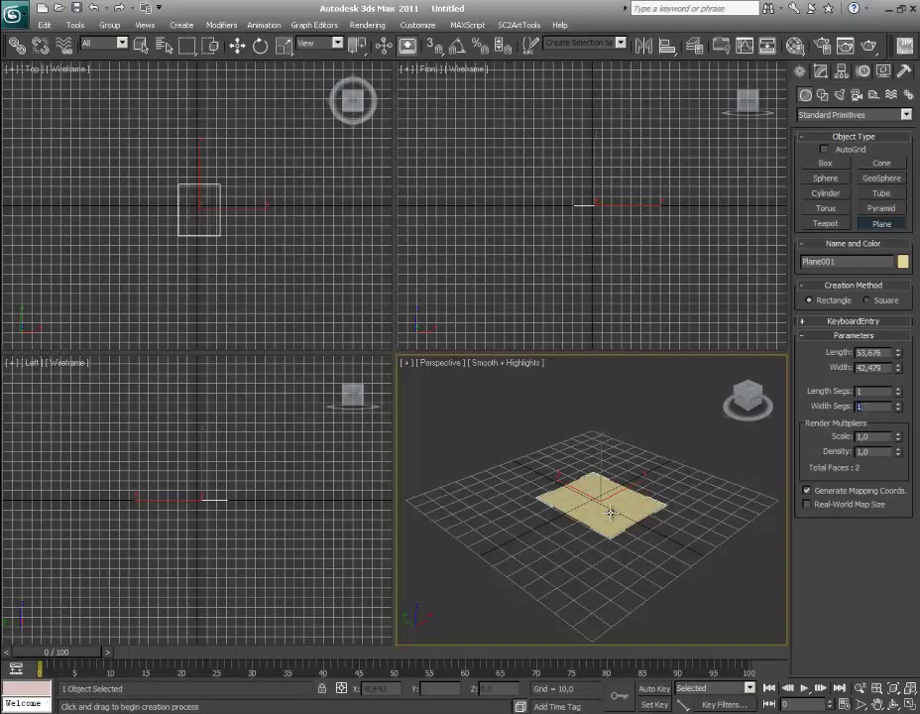
{"action": "middle_click_drag", "start_coordinate": [591, 502], "coordinate": [585, 489]}
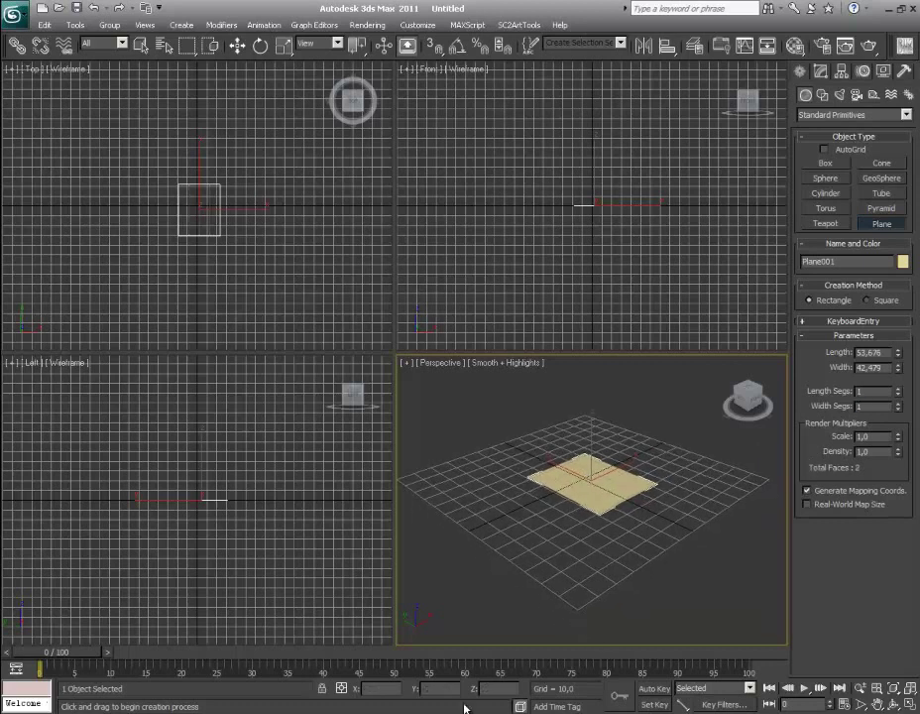
- Move the plane to the world origin by setting its X, Y and Z position to 0
{"action": "key", "text": "w"}
{"action": "double_click", "coordinate": [389, 692]}
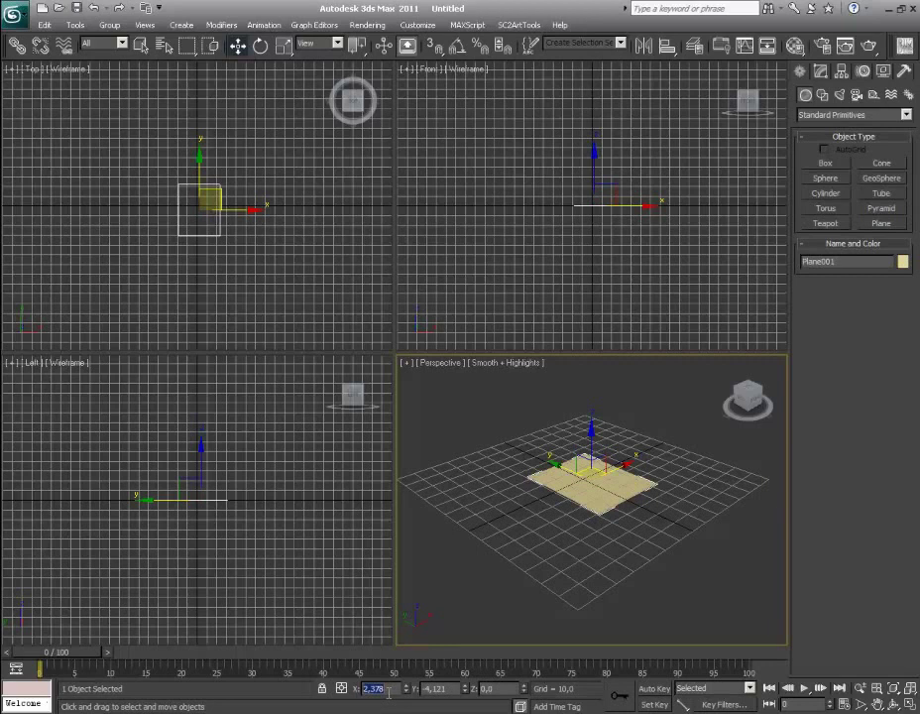
{"action": "type", "text": "0"}
{"action": "key", "text": "Tab"}
{"action": "type", "text": "0"}
{"action": "key", "text": "Tab"}
{"action": "type", "text": "0"}
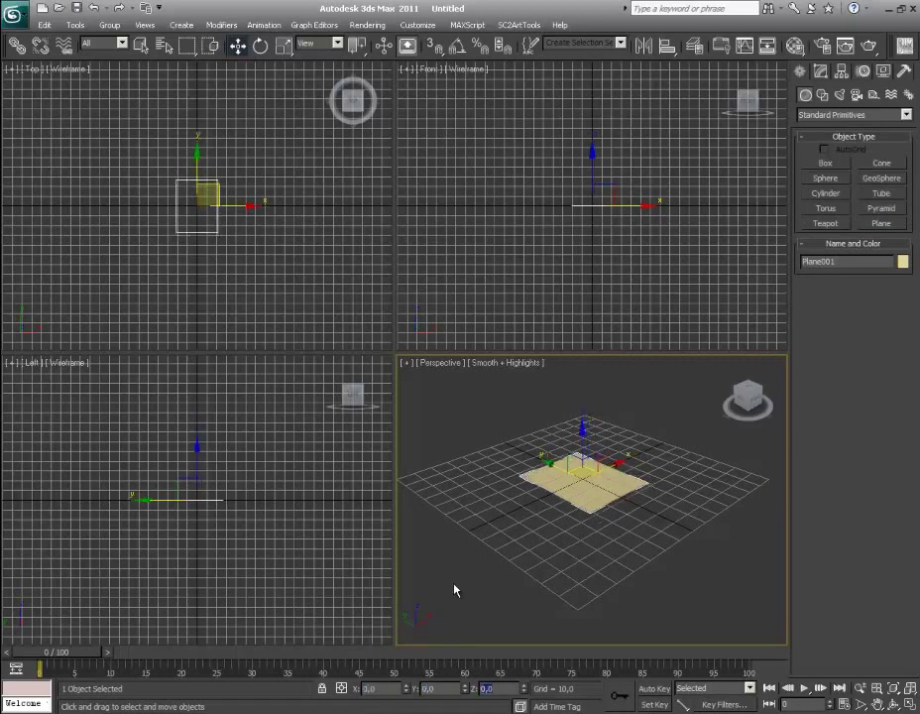
- Change the plane's length and width to 100
{"action": "left_click", "coordinate": [822, 72]}
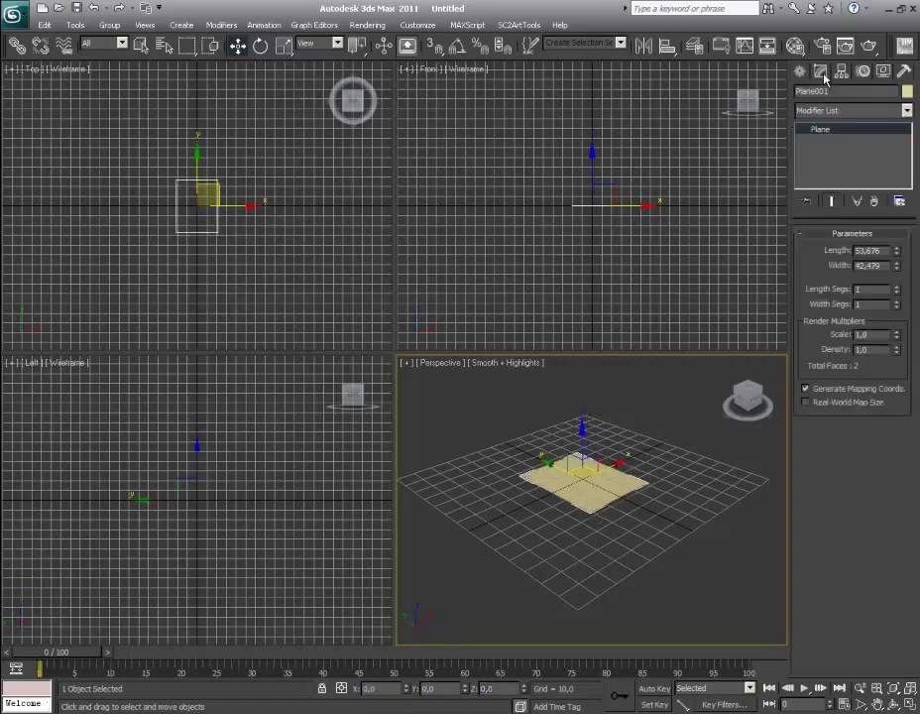
{"action": "double_click", "coordinate": [879, 254]}
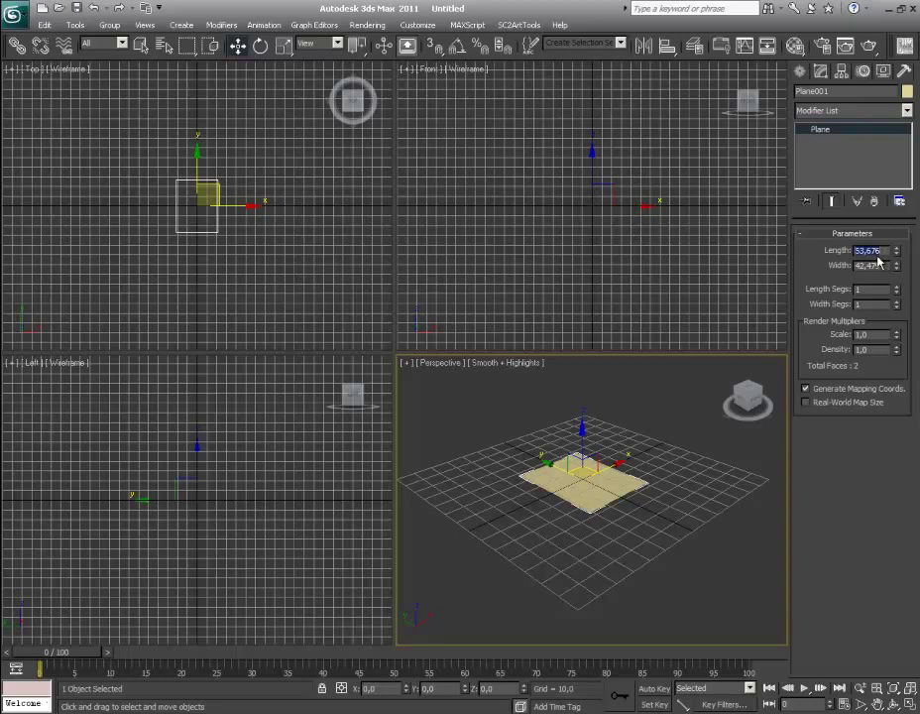
{"action": "type", "text": "100"}
{"action": "key", "text": "Tab"}
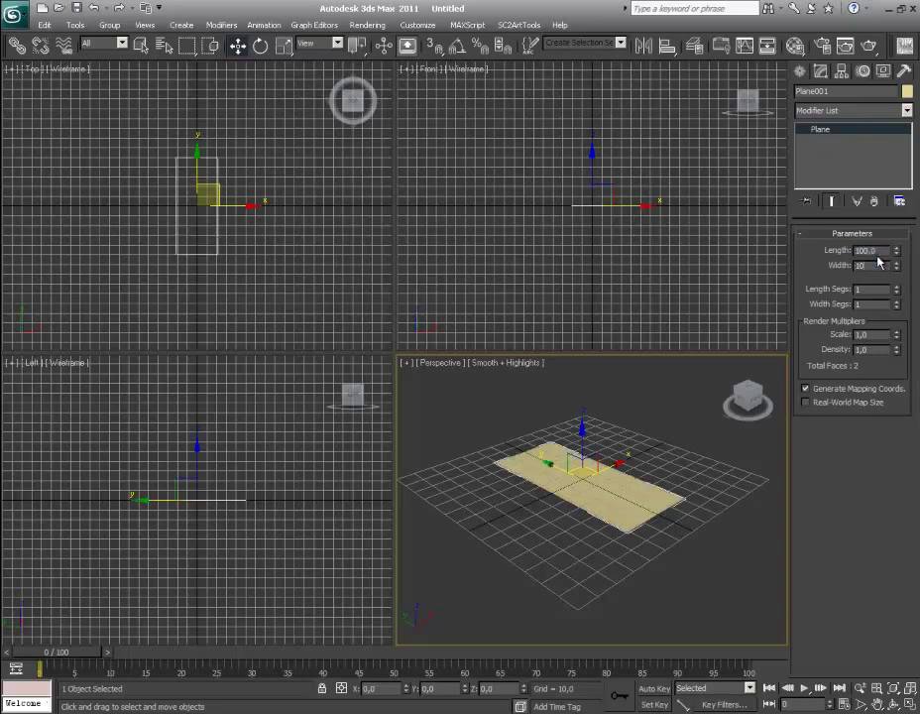
{"action": "type", "text": "100"}
{"action": "key", "text": "Return"}
- Raise the plane about 6.7 units along the Z axis in the Perspective view
{"action": "middle_click_drag", "start_coordinate": [575, 486], "coordinate": [592, 480]}
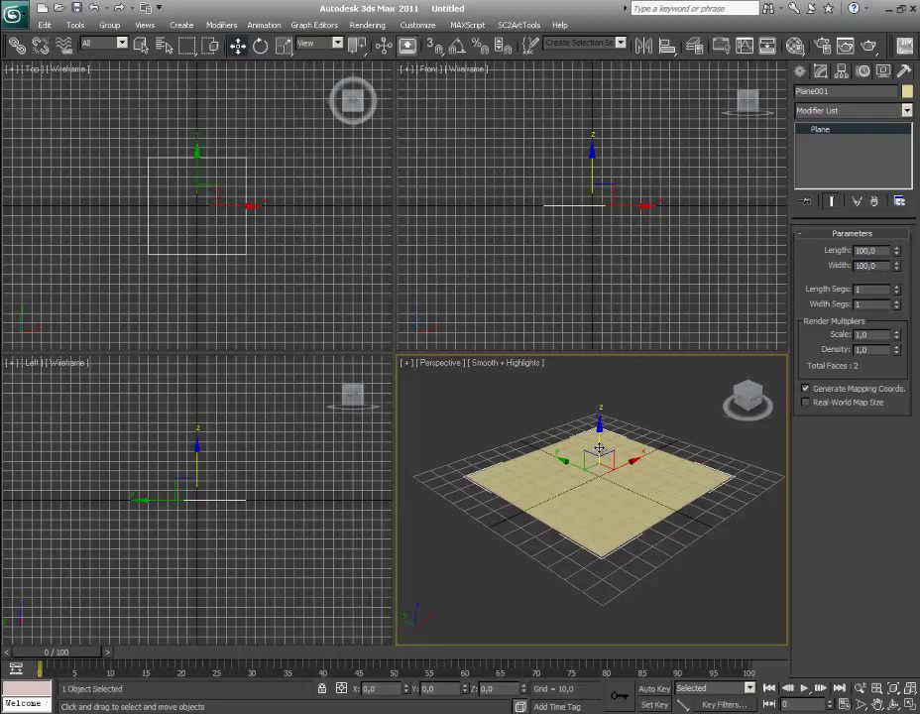
{"action": "left_click_drag", "start_coordinate": [599, 446], "coordinate": [598, 430]}
{"action": "middle_click_drag", "start_coordinate": [598, 430], "coordinate": [624, 504], "text": "alt"}
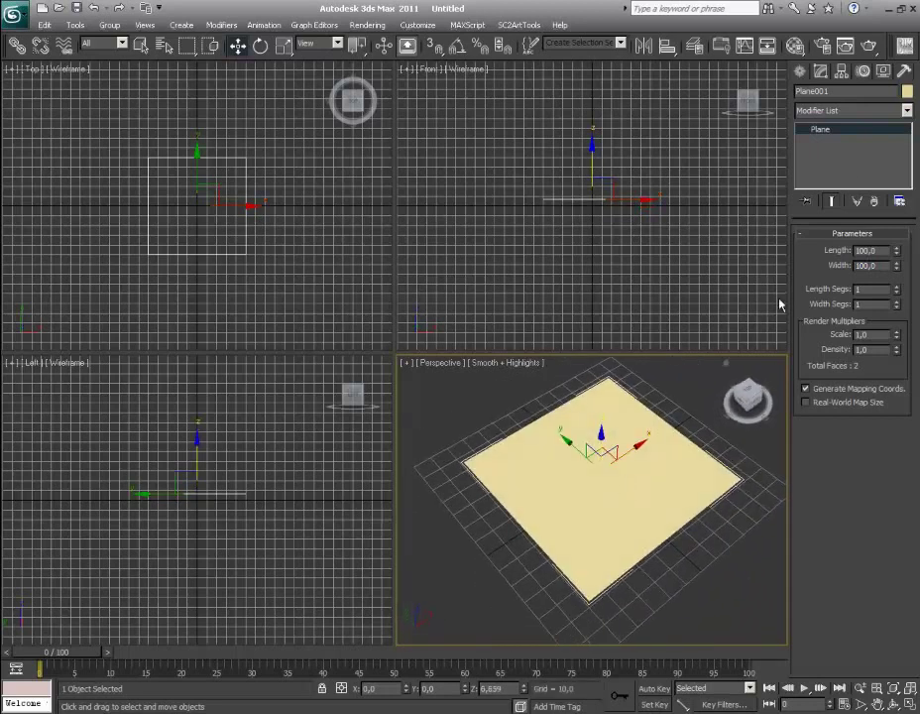
- Open the Material Editor and change the first sample material to the SC2 Standard Material type
{"action": "left_click", "coordinate": [795, 46]}
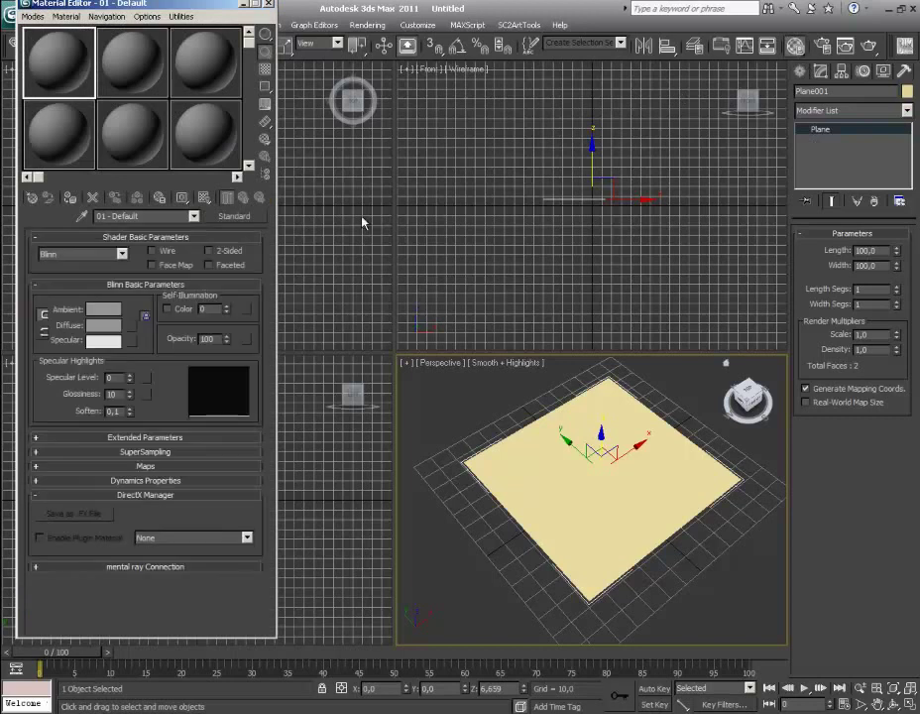
{"action": "left_click", "coordinate": [234, 216]}
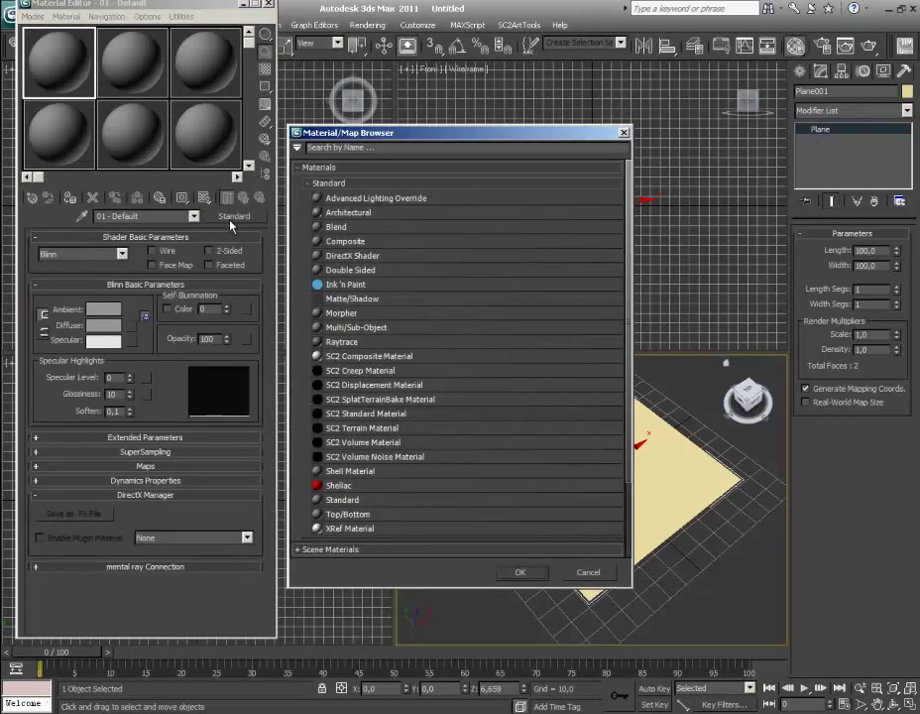
{"action": "double_click", "coordinate": [361, 415]}
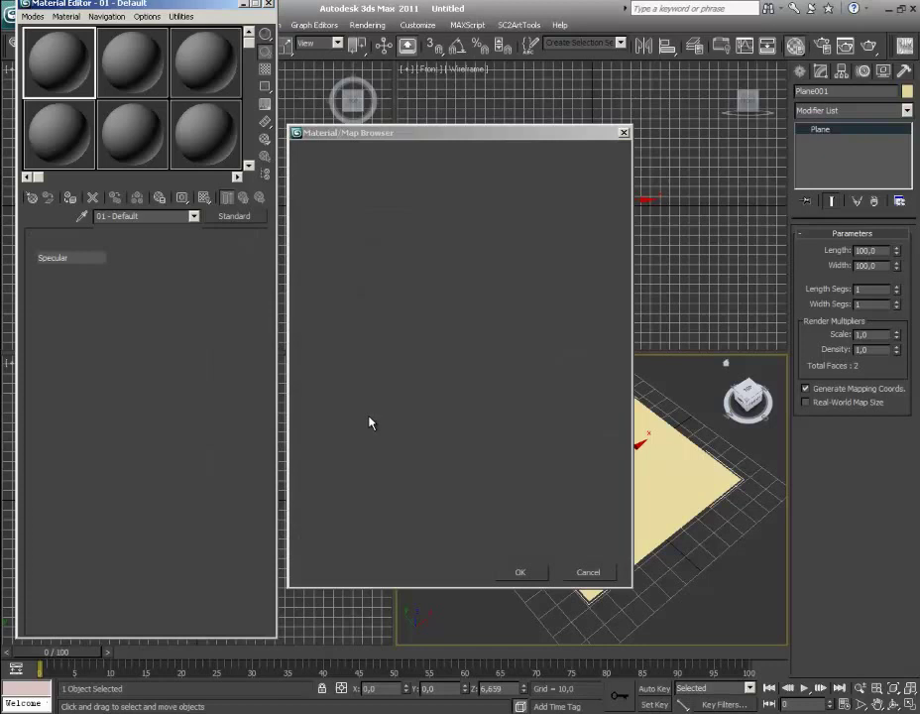
{"action": "left_click_drag", "start_coordinate": [230, 493], "coordinate": [235, 530]}
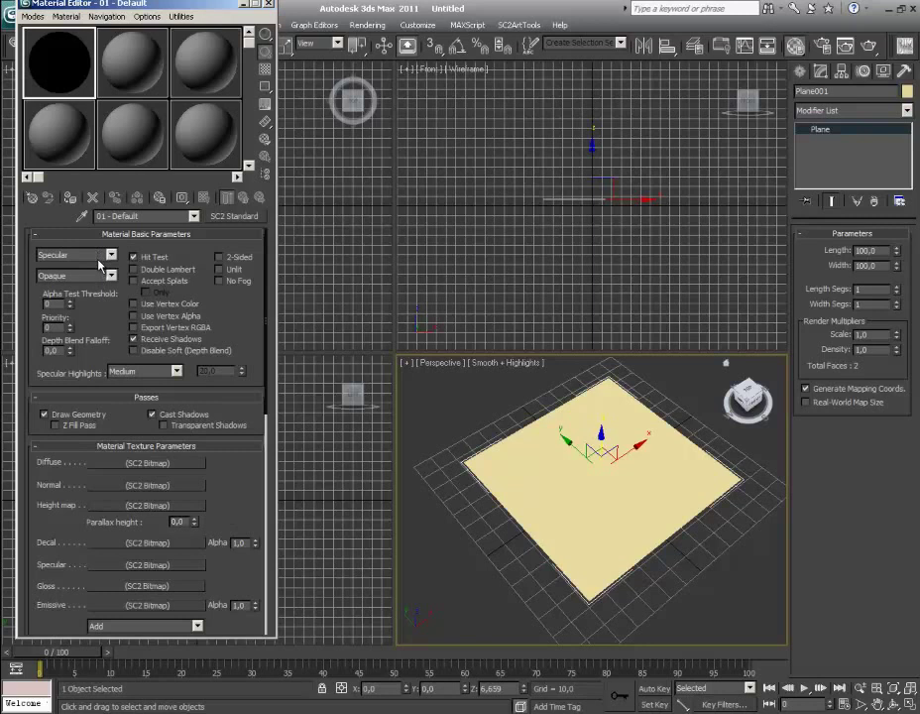
- Switch the material from Specular to Mask and choose its blend mode in the basic parameters
{"action": "left_click", "coordinate": [99, 258]}
{"action": "left_click", "coordinate": [52, 294]}
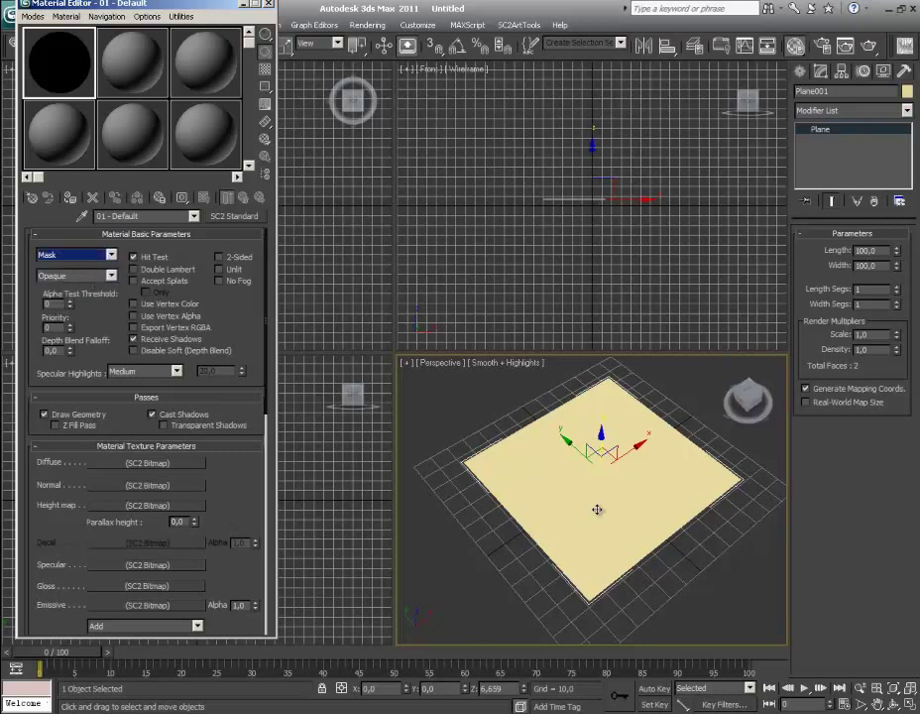
{"action": "left_click", "coordinate": [77, 274]}
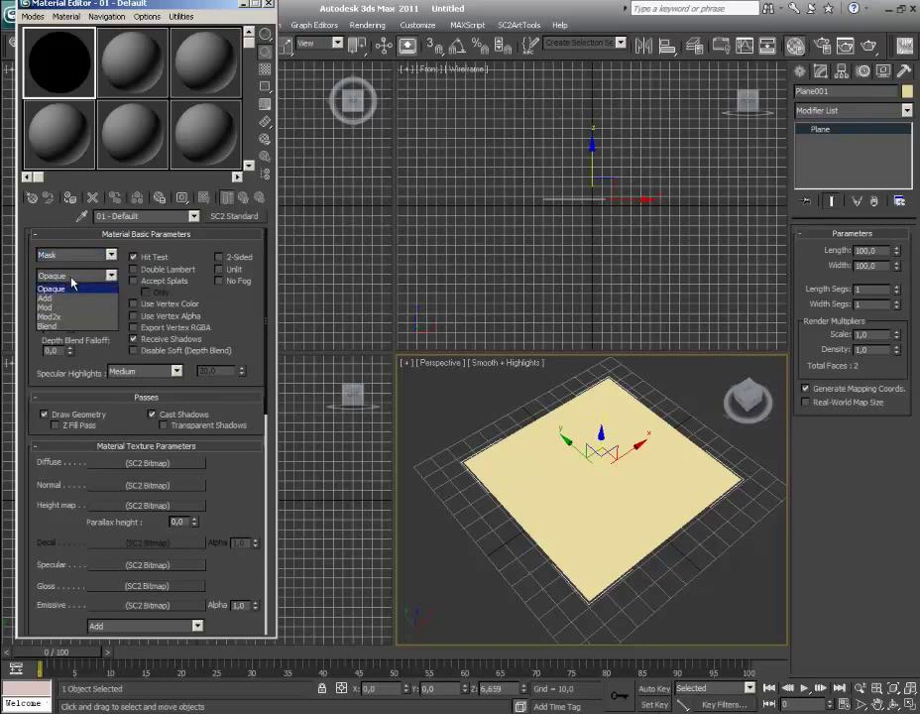
{"action": "left_click", "coordinate": [61, 318]}
- Load btn-ability-terran-snipe-color.dds from the cave model folder as the Emissive bitmap and preview the image
{"action": "left_click_drag", "start_coordinate": [252, 518], "coordinate": [254, 264]}
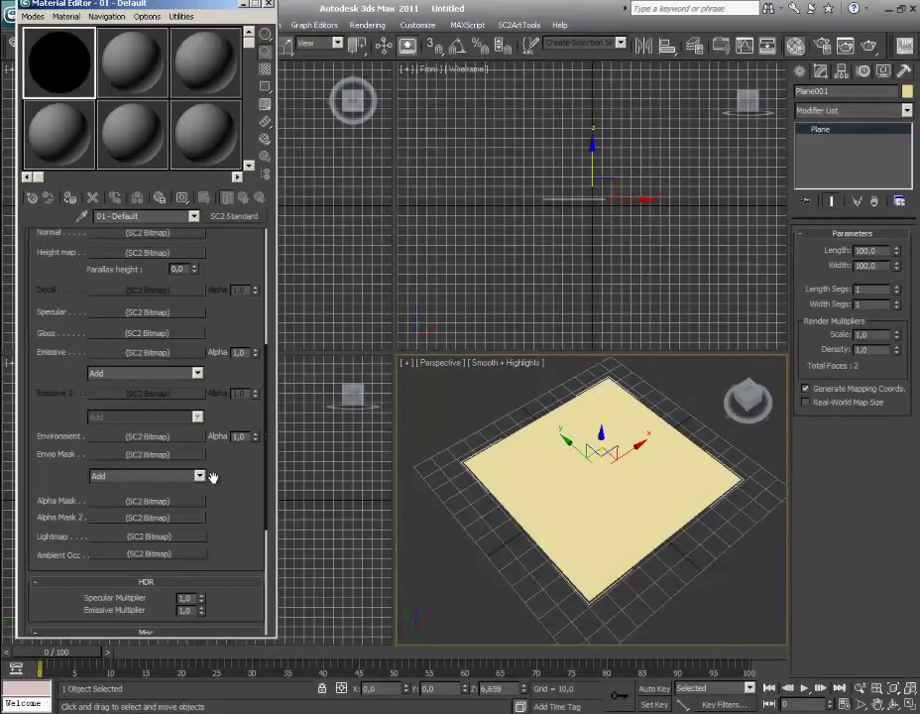
{"action": "left_click_drag", "start_coordinate": [213, 473], "coordinate": [230, 550]}
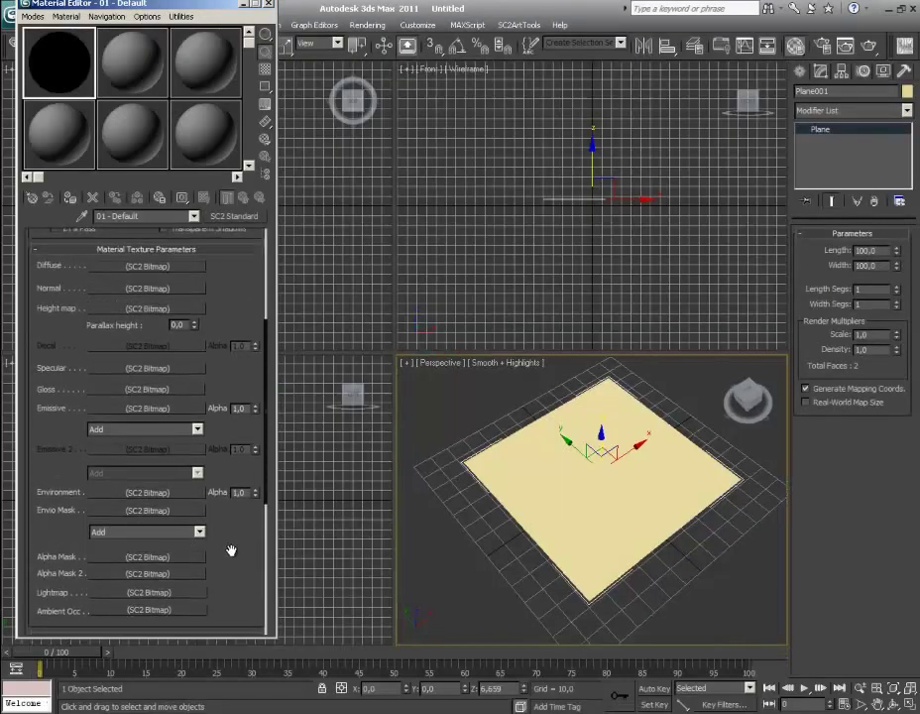
{"action": "left_click", "coordinate": [117, 409]}
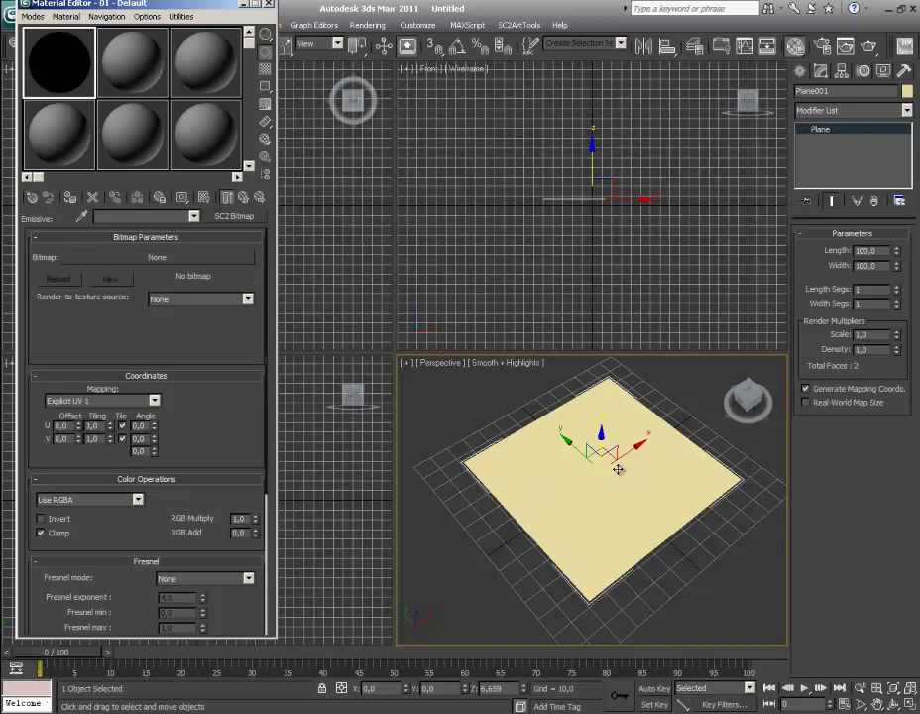
{"action": "left_click", "coordinate": [181, 258]}
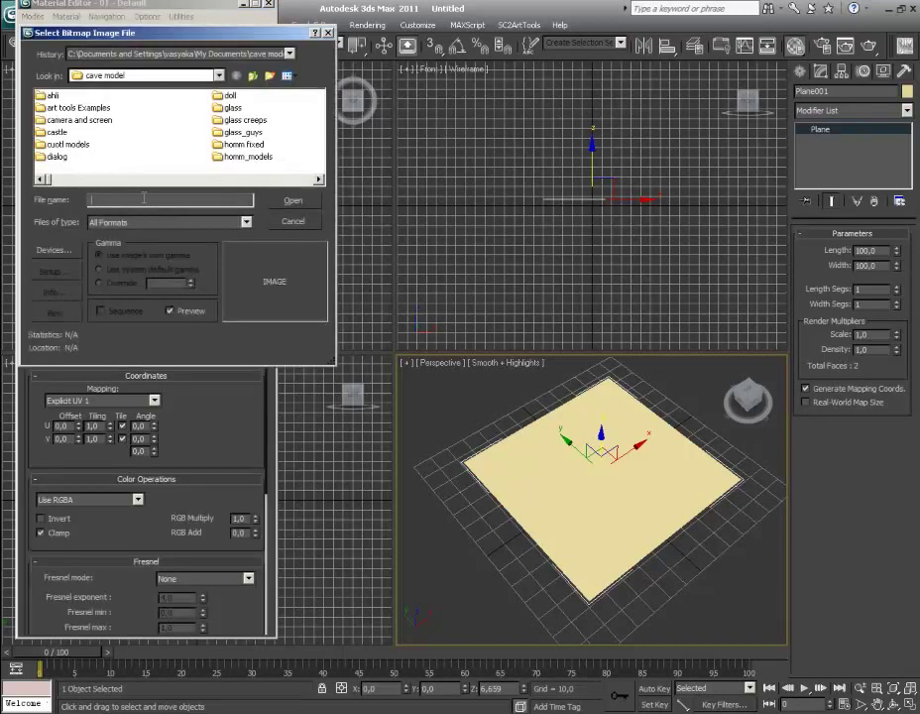
{"action": "type", "text": "btn"}
{"action": "key", "text": "Up"}
{"action": "key", "text": "Return"}
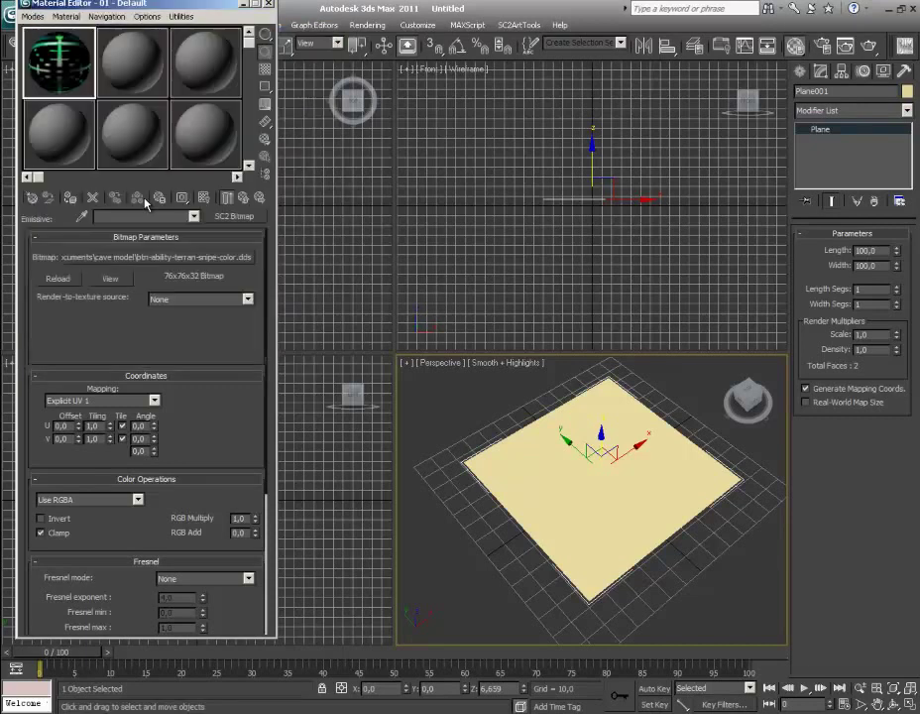
{"action": "left_click", "coordinate": [110, 279]}
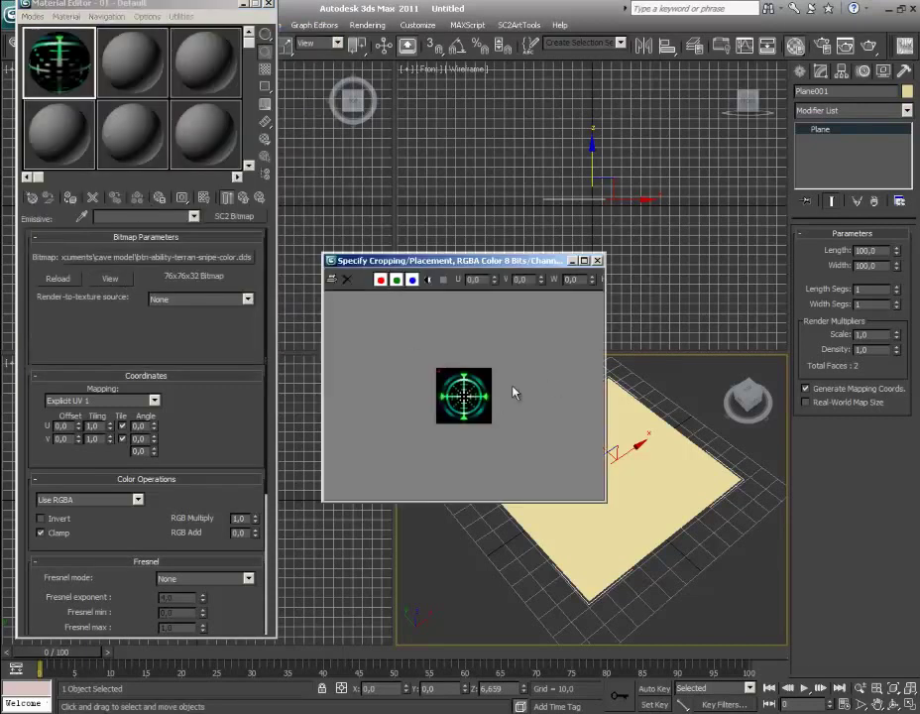
{"action": "left_click", "coordinate": [597, 261]}
- Return to the parent material and duplicate the Emissive map into the Alpha Mask slot using the Copy method
{"action": "left_click", "coordinate": [194, 216]}
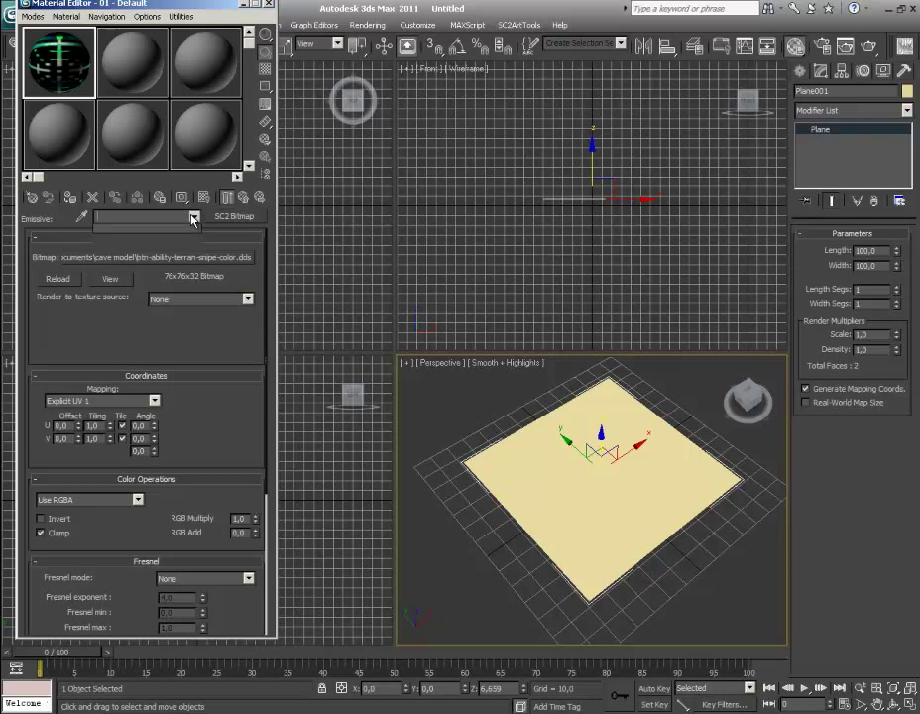
{"action": "left_click", "coordinate": [164, 232]}
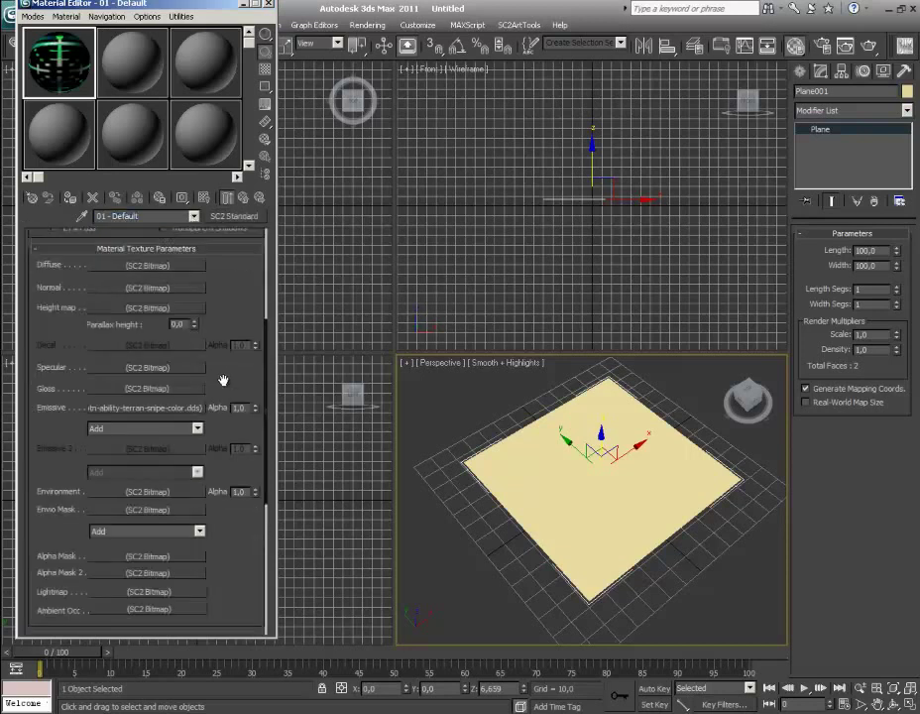
{"action": "left_click_drag", "start_coordinate": [222, 379], "coordinate": [231, 286]}
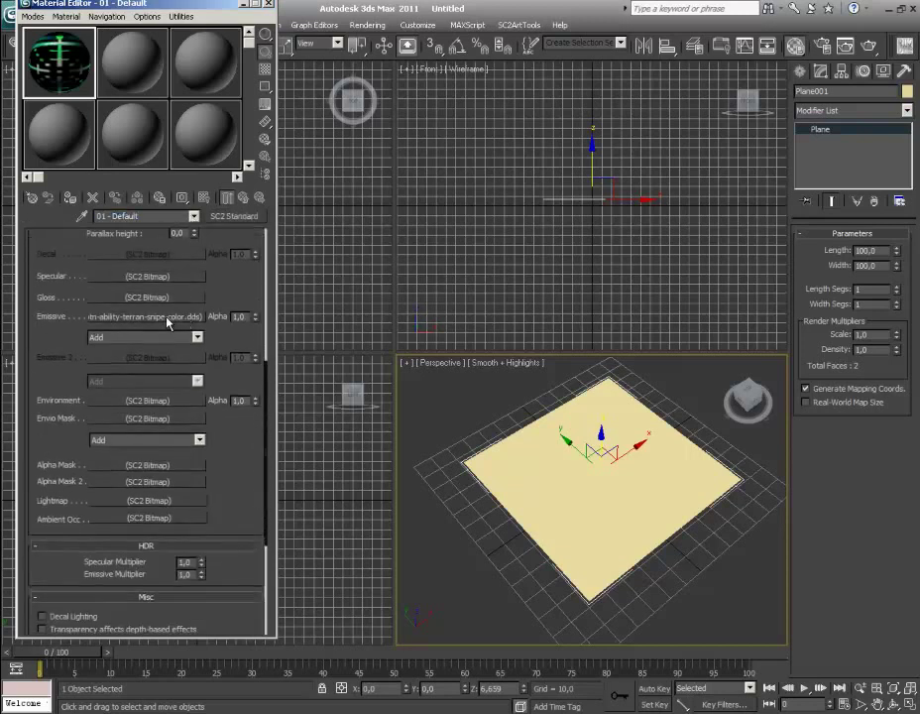
{"action": "left_click_drag", "start_coordinate": [169, 322], "coordinate": [134, 353]}
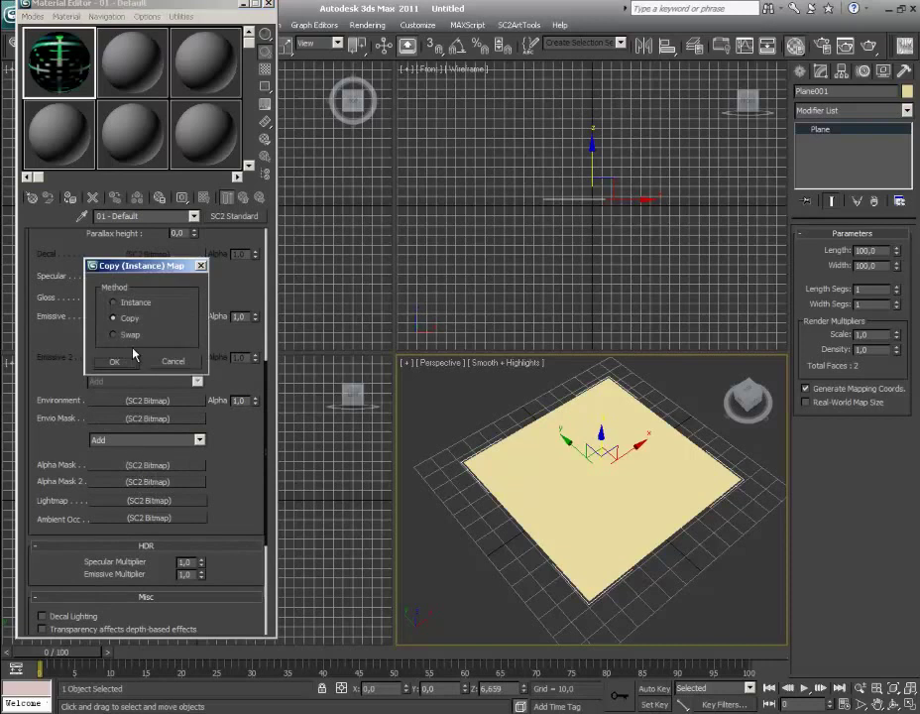
{"action": "left_click", "coordinate": [114, 360]}
- Open the Alpha Mask map and examine its bitmap by colour channel, isolating the green channel
{"action": "left_click", "coordinate": [149, 466]}
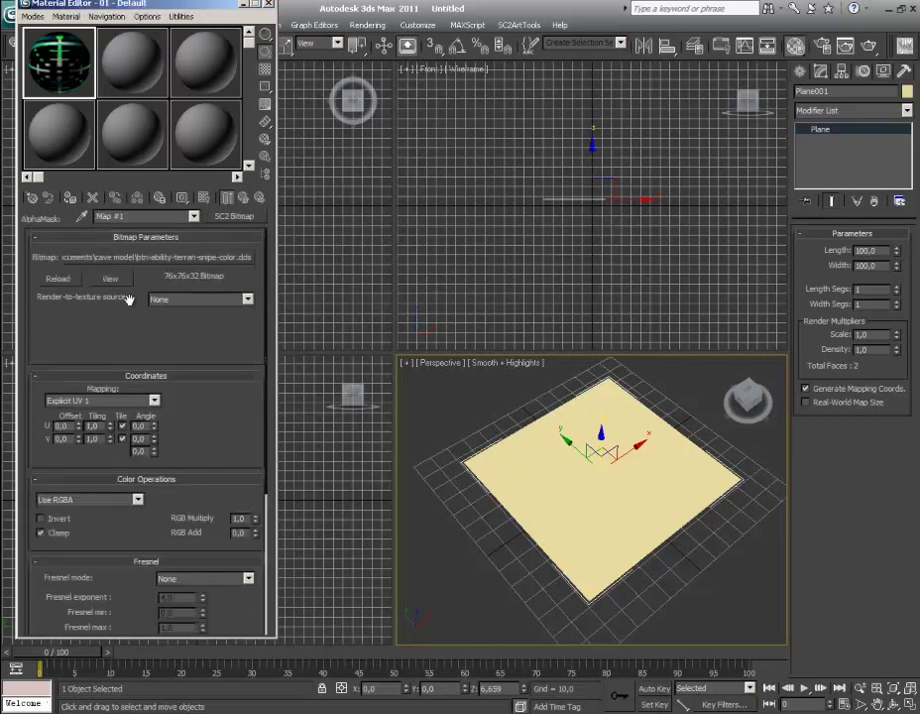
{"action": "left_click", "coordinate": [110, 280]}
{"action": "left_click", "coordinate": [396, 278]}
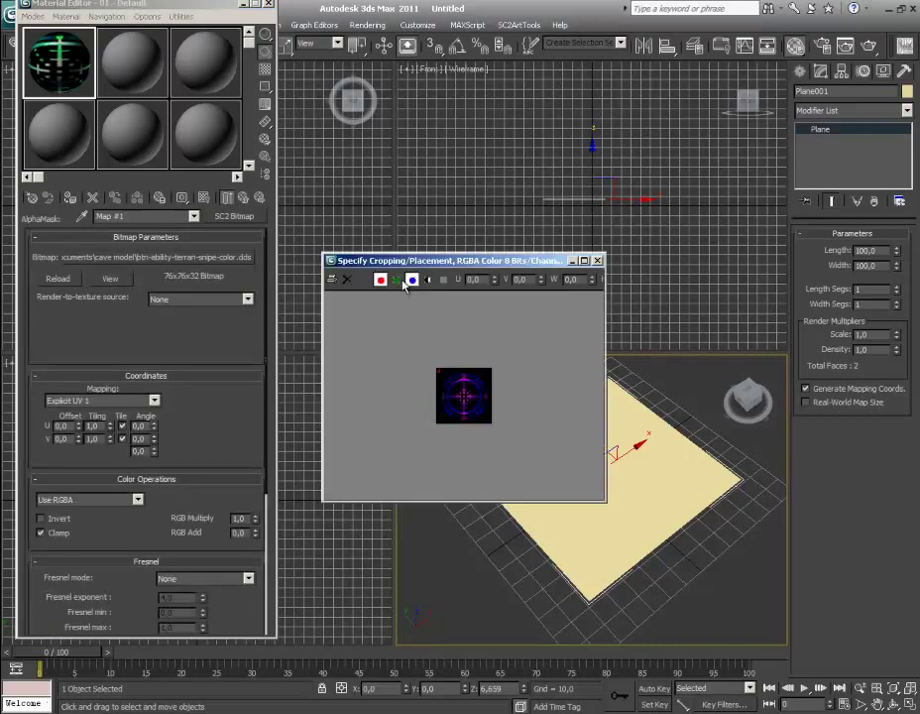
{"action": "left_click", "coordinate": [413, 278]}
{"action": "left_click", "coordinate": [380, 278]}
{"action": "left_click", "coordinate": [397, 279]}
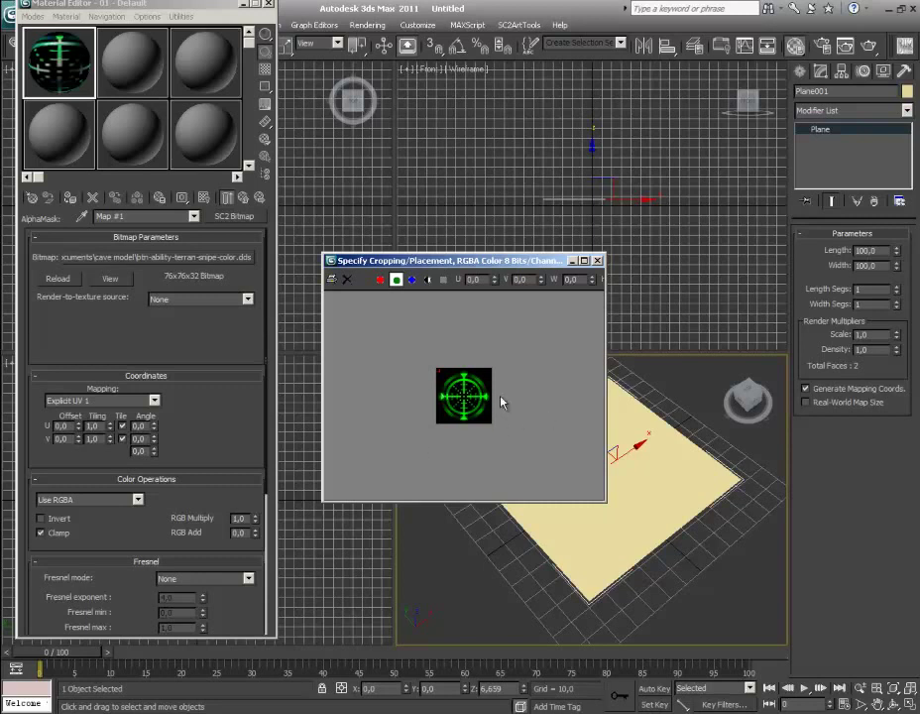
{"action": "left_click", "coordinate": [597, 260]}
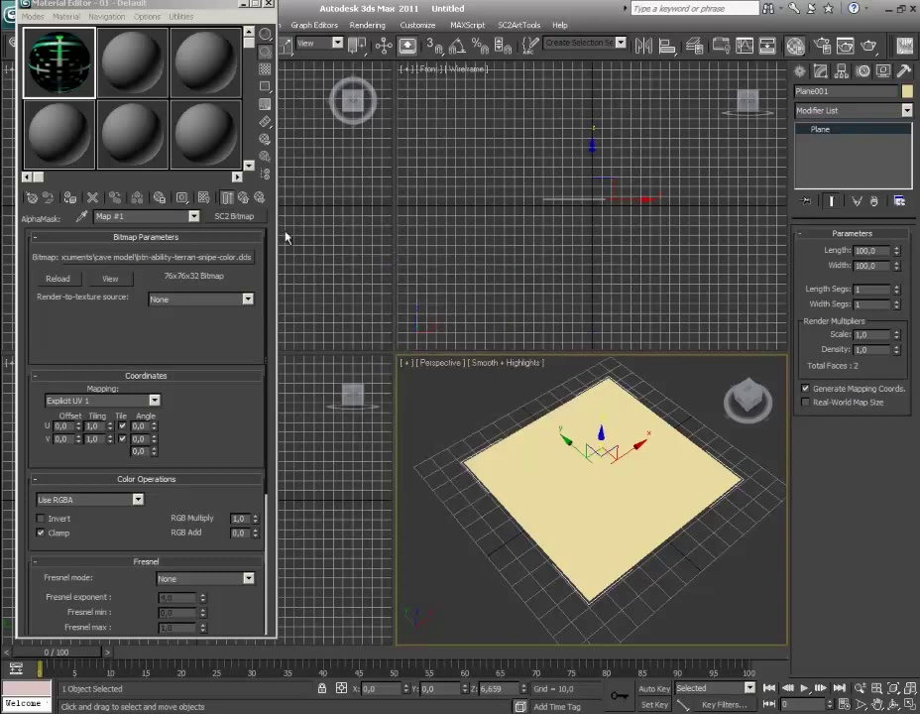
- Set the Alpha Mask map's colour operation to Use G
{"action": "left_click_drag", "start_coordinate": [186, 393], "coordinate": [186, 330]}
{"action": "left_click", "coordinate": [89, 436]}
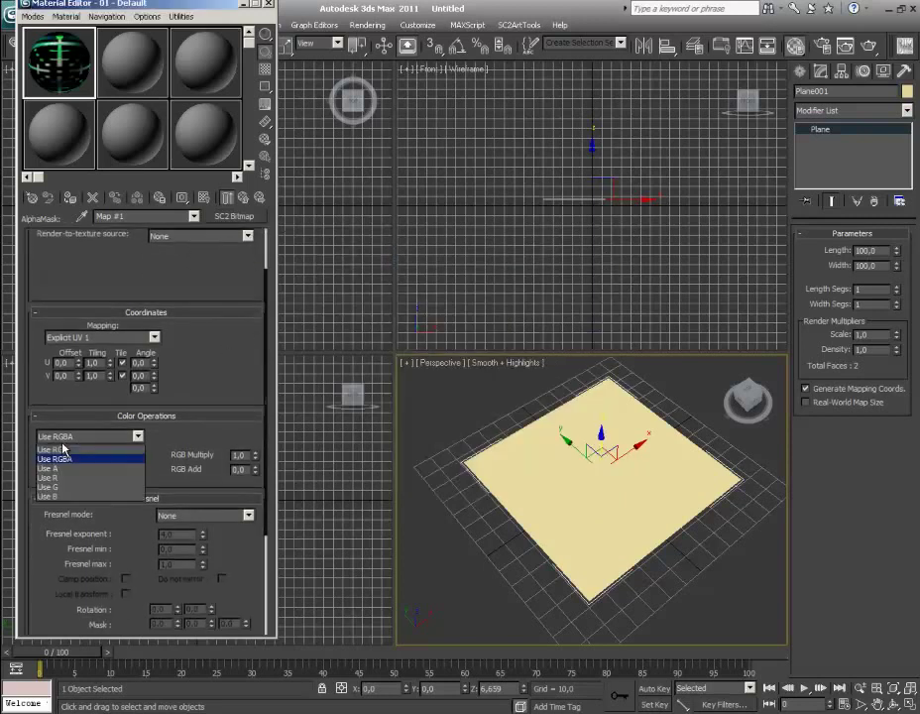
{"action": "left_click", "coordinate": [57, 487]}
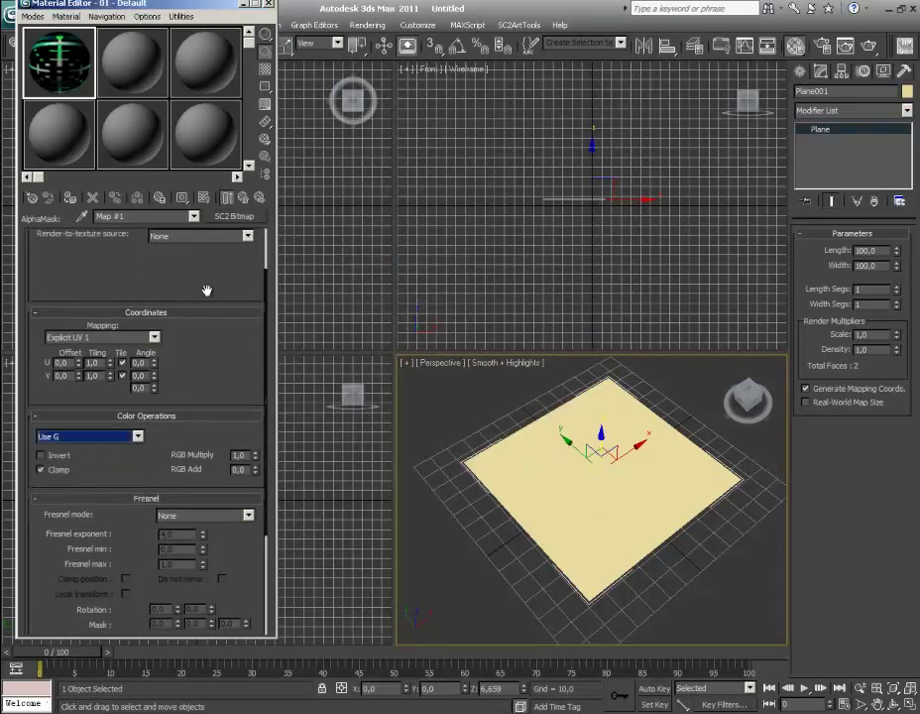
- Return from the Alpha Mask map to the parent material and assign it to the plane in the Perspective view
{"action": "left_click_drag", "start_coordinate": [205, 287], "coordinate": [206, 454]}
{"action": "left_click", "coordinate": [193, 216]}
{"action": "left_click", "coordinate": [181, 236]}
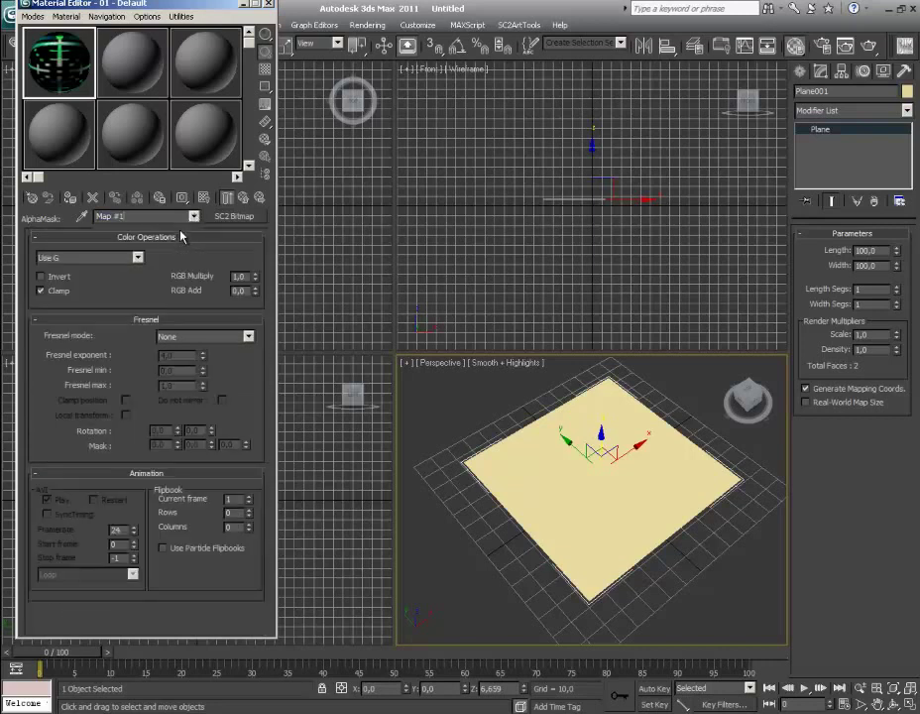
{"action": "left_click", "coordinate": [53, 67]}
{"action": "left_click_drag", "start_coordinate": [53, 67], "coordinate": [603, 493]}
{"action": "mouse_move", "coordinate": [603, 492]}
{"action": "middle_mouse_down", "text": "alt"}
{"action": "mouse_move", "coordinate": [607, 482]}
{"action": "mouse_move", "coordinate": [611, 509]}
{"action": "mouse_move", "coordinate": [595, 513]}
{"action": "middle_mouse_up", "text": "alt"}
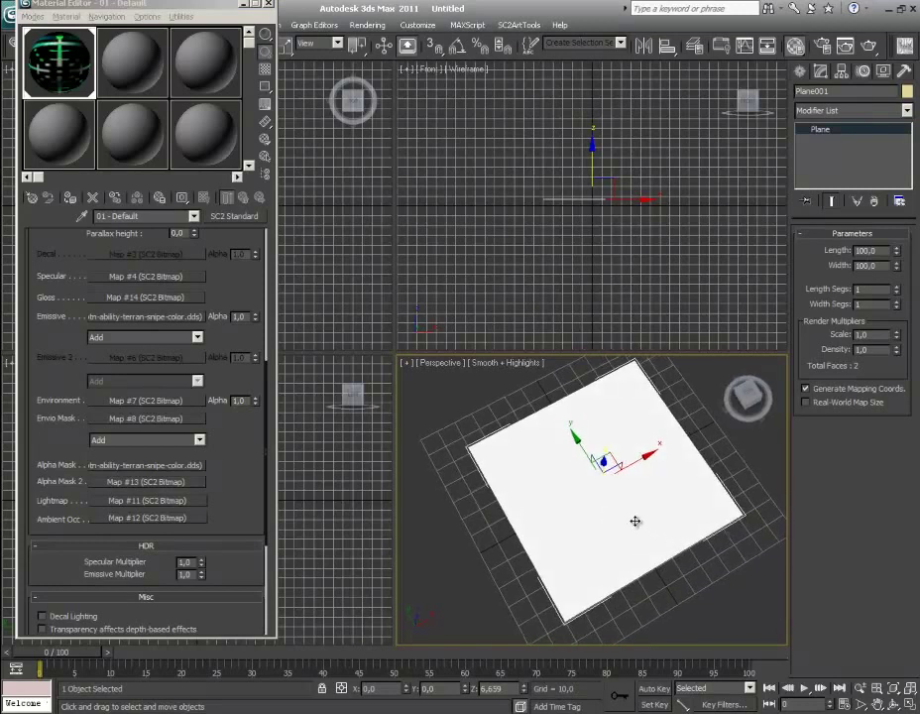
- Preview the scene with the SC2 exporter in the Cutscene Editor, inspect the textured plane up close, and return to 3ds Max
{"action": "left_click_drag", "start_coordinate": [238, 447], "coordinate": [224, 529]}
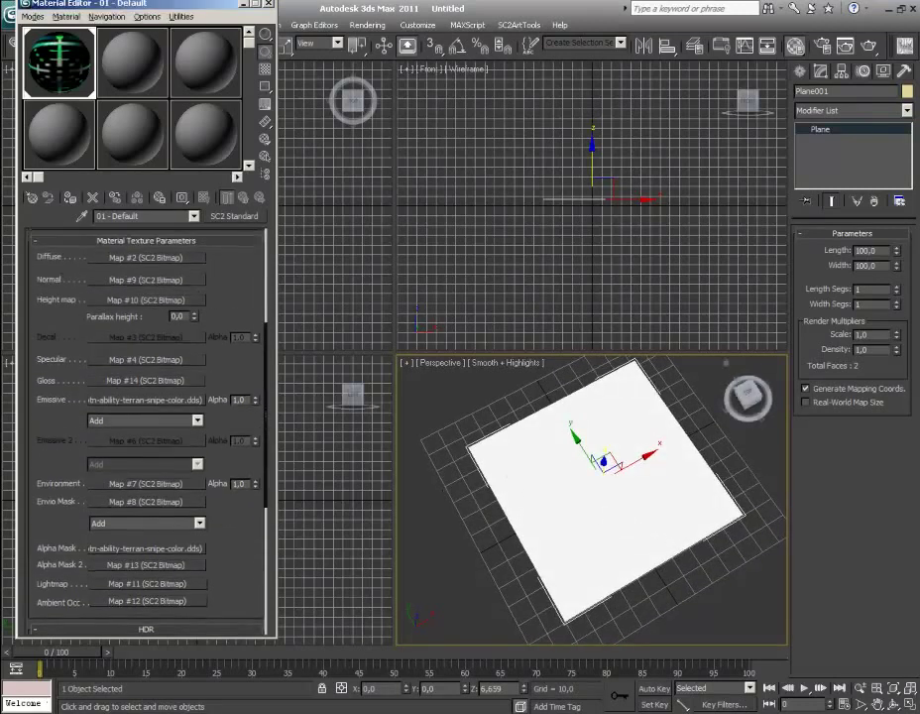
{"action": "left_click", "coordinate": [905, 49]}
{"action": "left_click", "coordinate": [723, 438]}
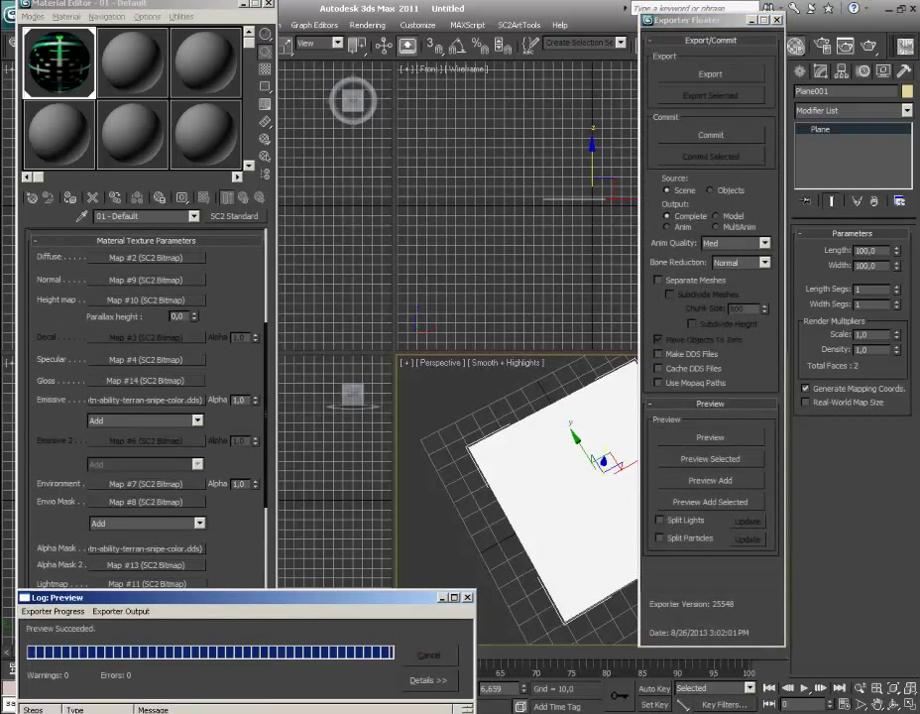
{"action": "scroll", "coordinate": [466, 357], "scroll_direction": "up", "scroll_amount": 5}
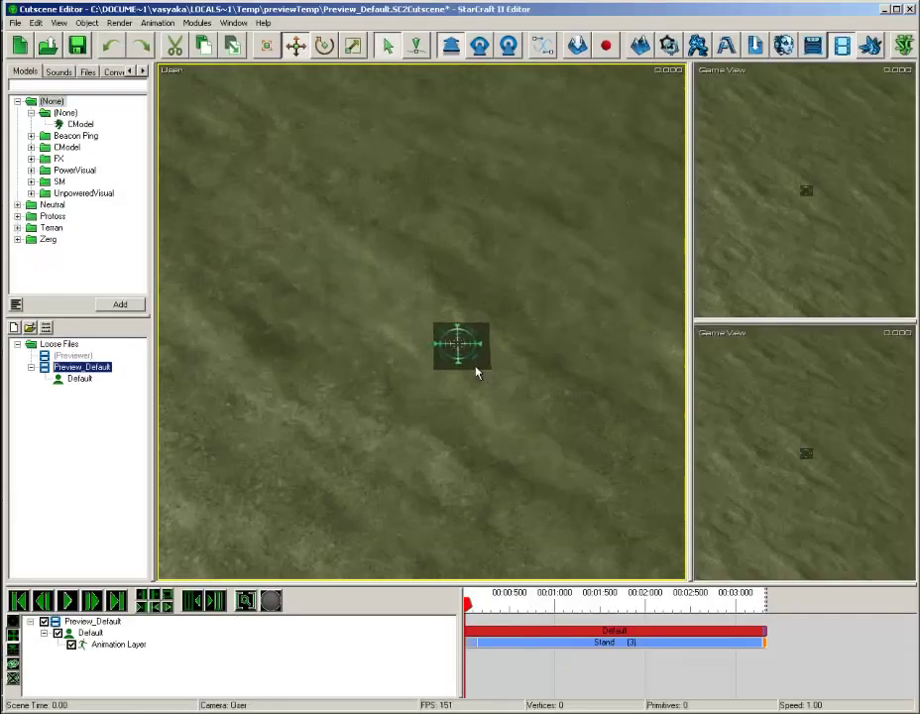
{"action": "middle_click_drag", "start_coordinate": [531, 450], "coordinate": [459, 470]}
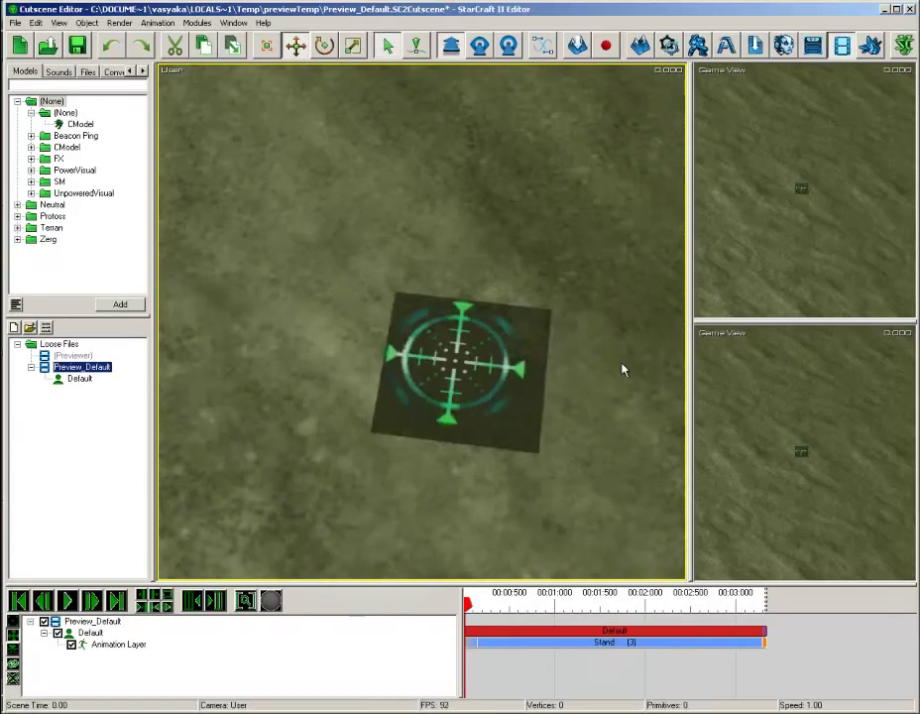
{"action": "key", "text": "alt+Tab"}
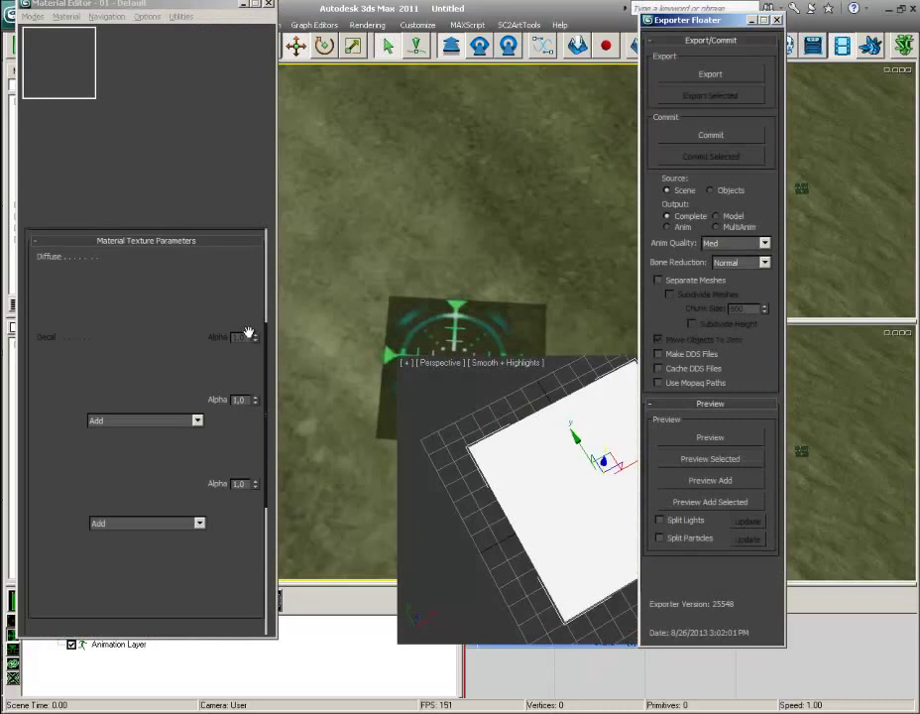
- Disable Receive Shadows and Hit Test and enable Unlit in the material's basic parameters, and preview the plane again
{"action": "left_click_drag", "start_coordinate": [226, 268], "coordinate": [230, 476]}
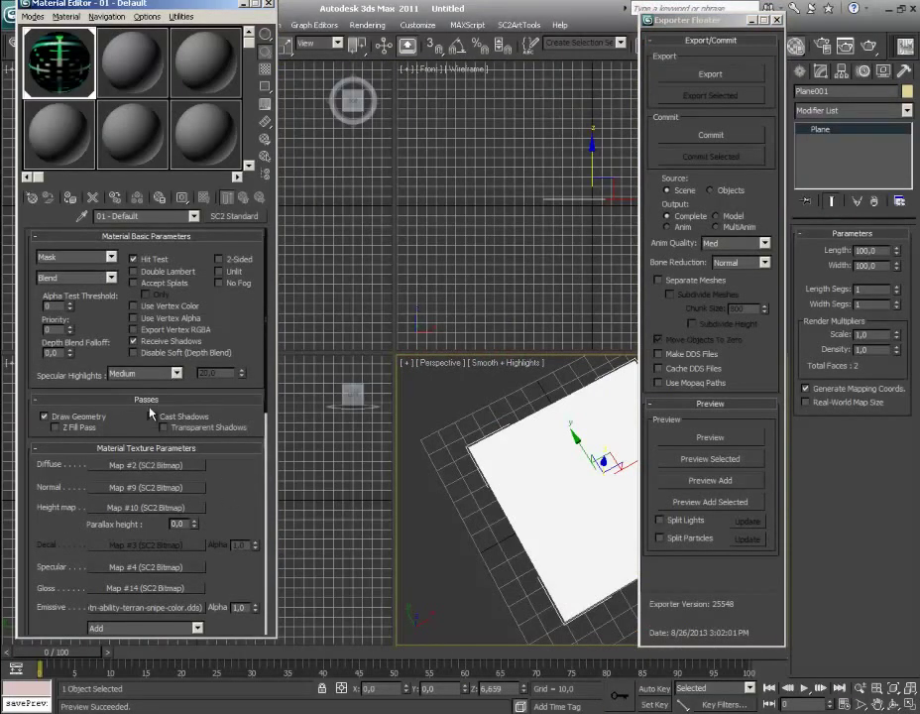
{"action": "left_click", "coordinate": [134, 341]}
{"action": "left_click", "coordinate": [135, 261]}
{"action": "left_click", "coordinate": [219, 272]}
{"action": "left_click", "coordinate": [698, 437]}
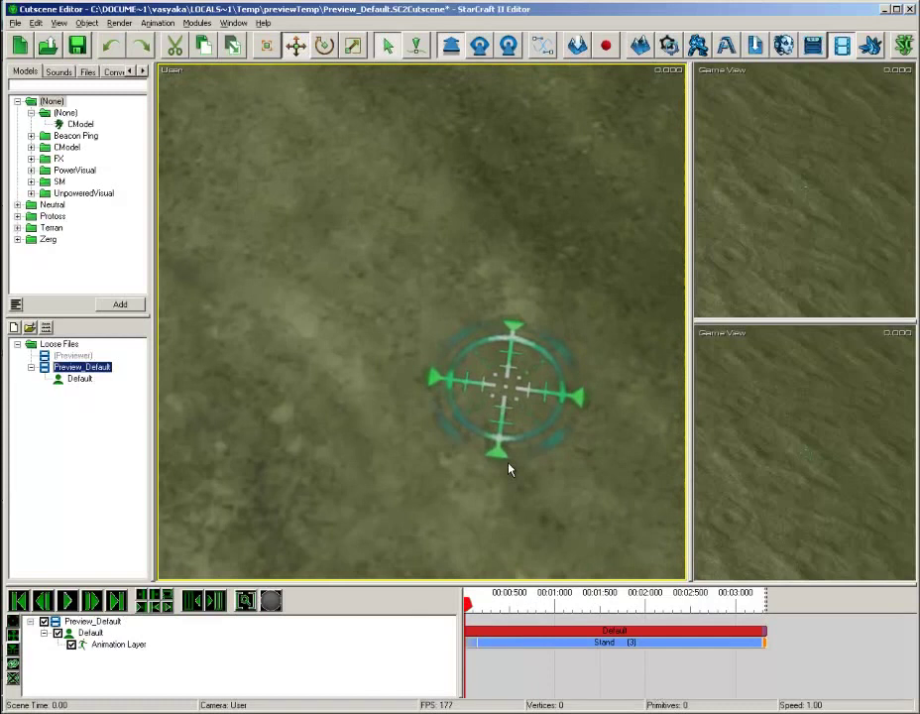
{"action": "middle_click_drag", "start_coordinate": [659, 232], "coordinate": [564, 386]}
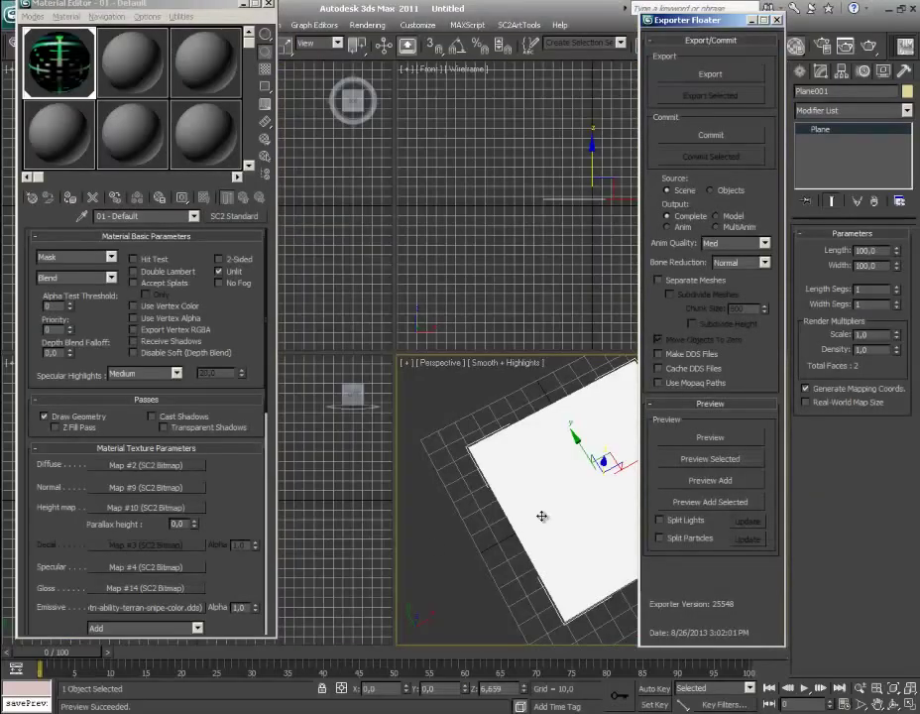
- Rotate the plane 55 degrees about the X axis
{"action": "middle_click_drag", "start_coordinate": [541, 516], "coordinate": [489, 479], "text": "alt"}
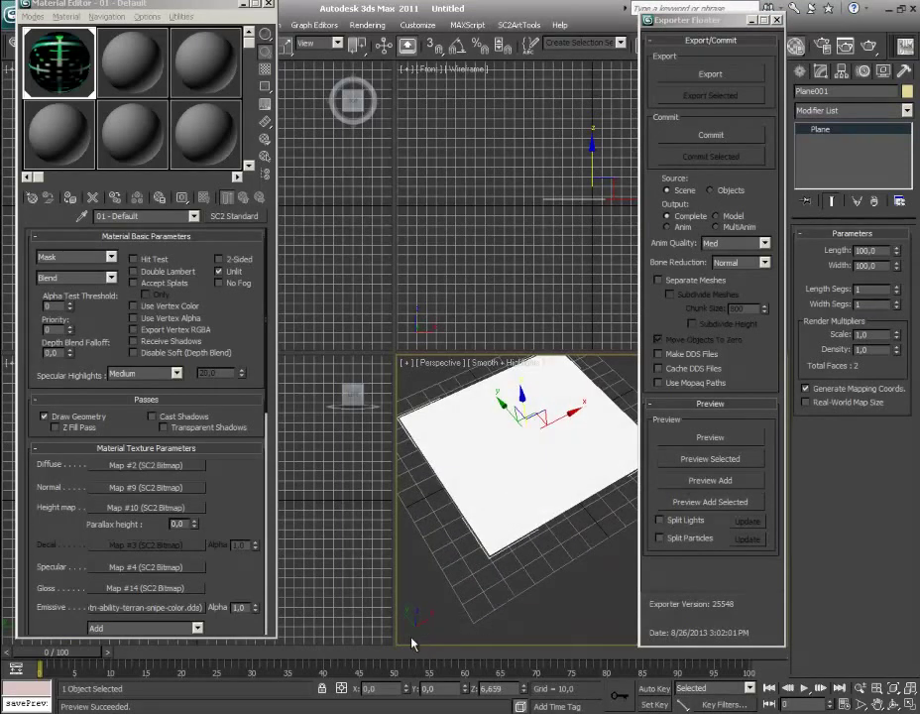
{"action": "mouse_move", "coordinate": [501, 540]}
{"action": "middle_mouse_down", "text": "alt"}
{"action": "mouse_move", "coordinate": [512, 572]}
{"action": "mouse_move", "coordinate": [547, 499]}
{"action": "mouse_move", "coordinate": [529, 511]}
{"action": "mouse_move", "coordinate": [531, 469]}
{"action": "mouse_move", "coordinate": [499, 512]}
{"action": "mouse_move", "coordinate": [504, 523]}
{"action": "middle_mouse_up", "text": "alt"}
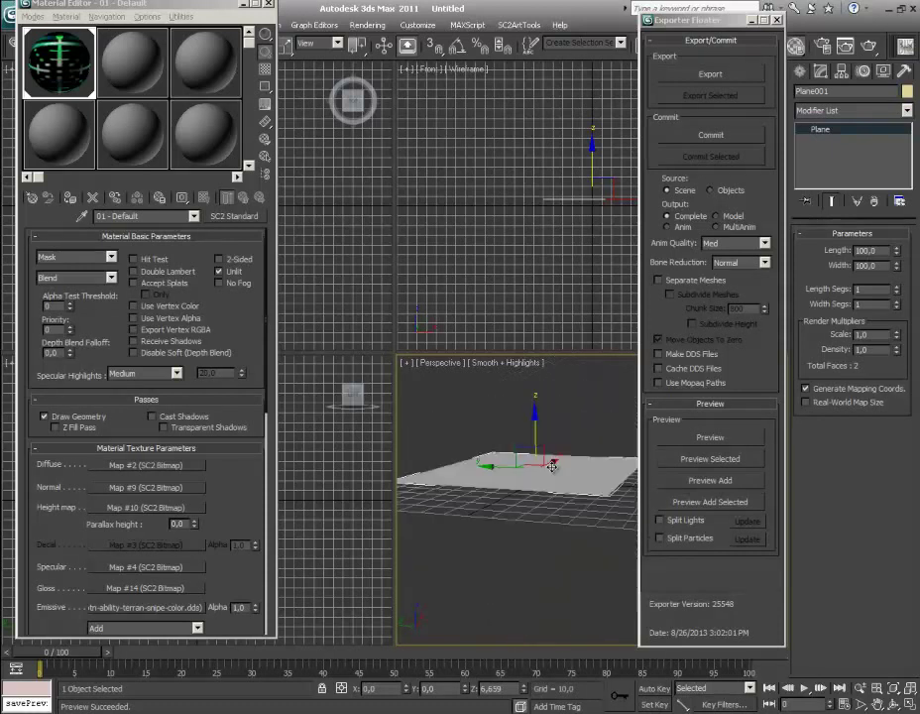
{"action": "key", "text": "e"}
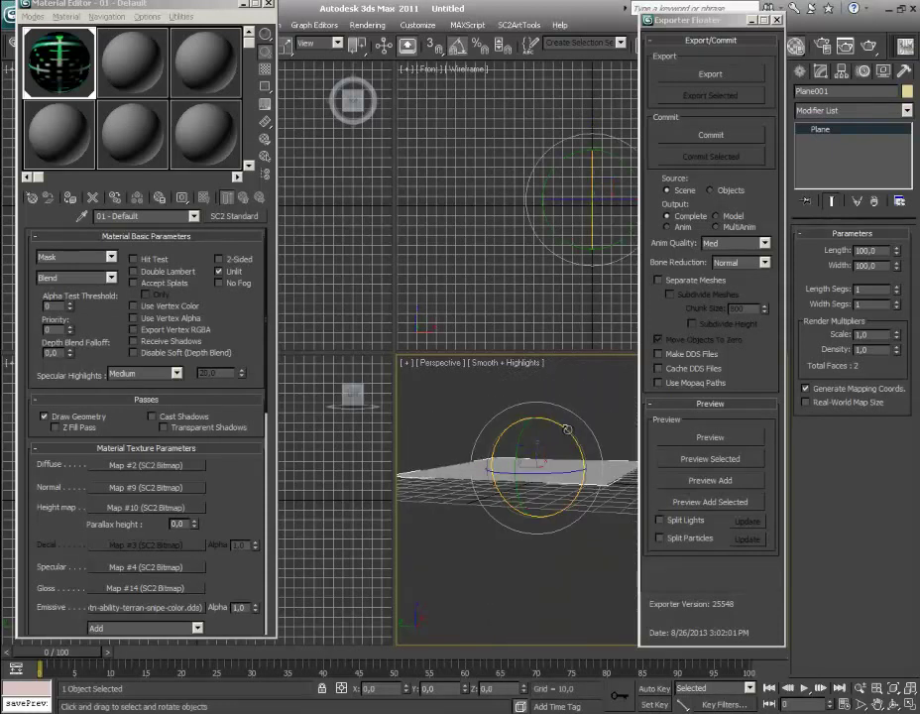
{"action": "left_click_drag", "start_coordinate": [564, 439], "coordinate": [579, 469]}
{"action": "middle_click_drag", "start_coordinate": [560, 464], "coordinate": [536, 491], "text": "alt"}
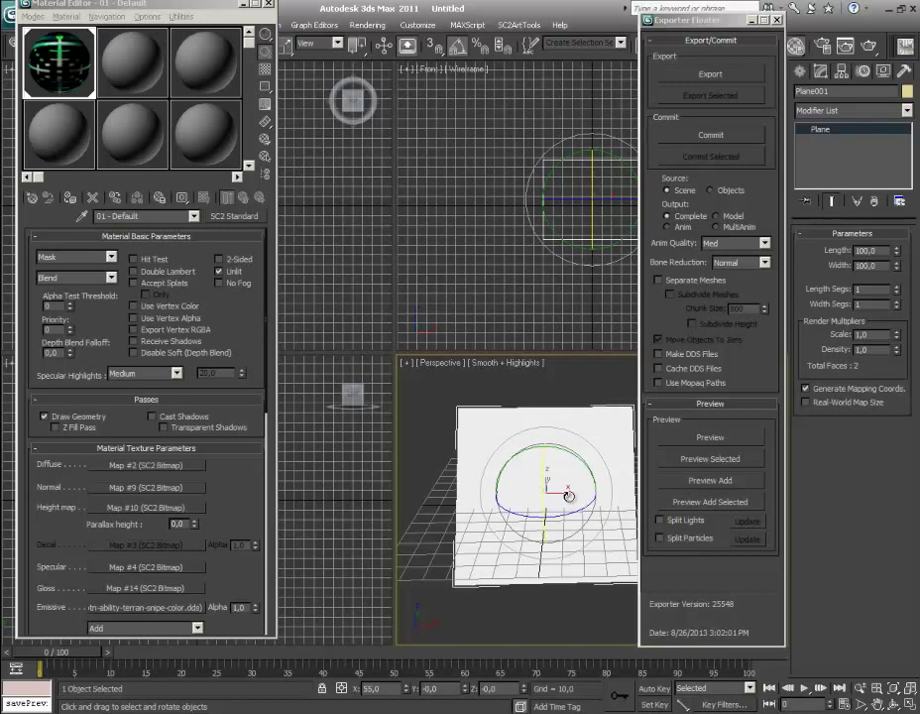
{"action": "middle_click_drag", "start_coordinate": [535, 490], "coordinate": [588, 485], "text": "alt"}
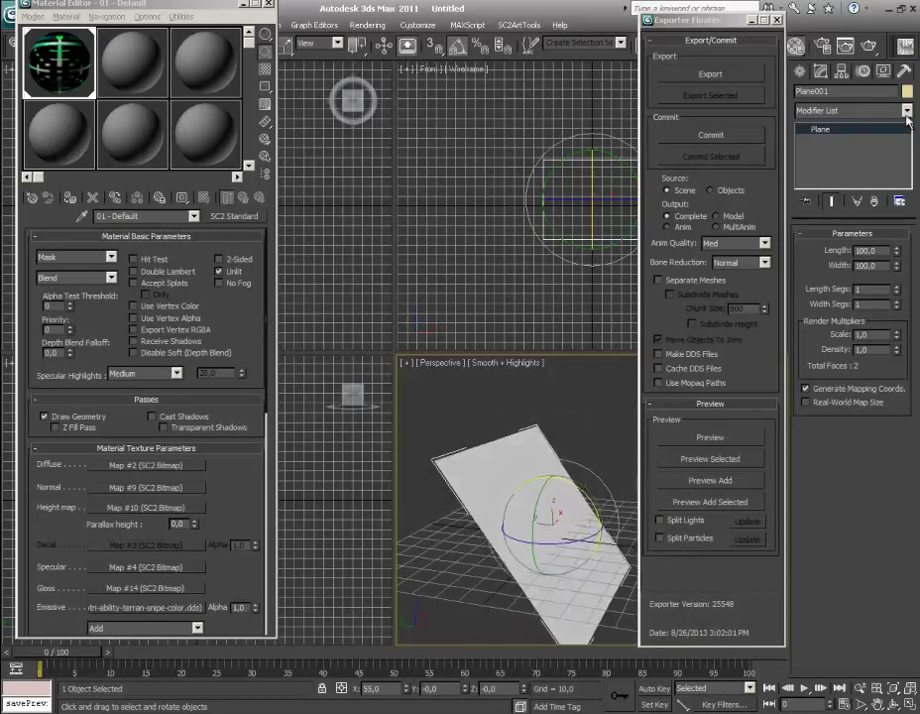
- Create small single-joint bones on the ground grid beside the tilted plane using the Bones tool
{"action": "left_click", "coordinate": [904, 72]}
{"action": "left_click", "coordinate": [800, 73]}
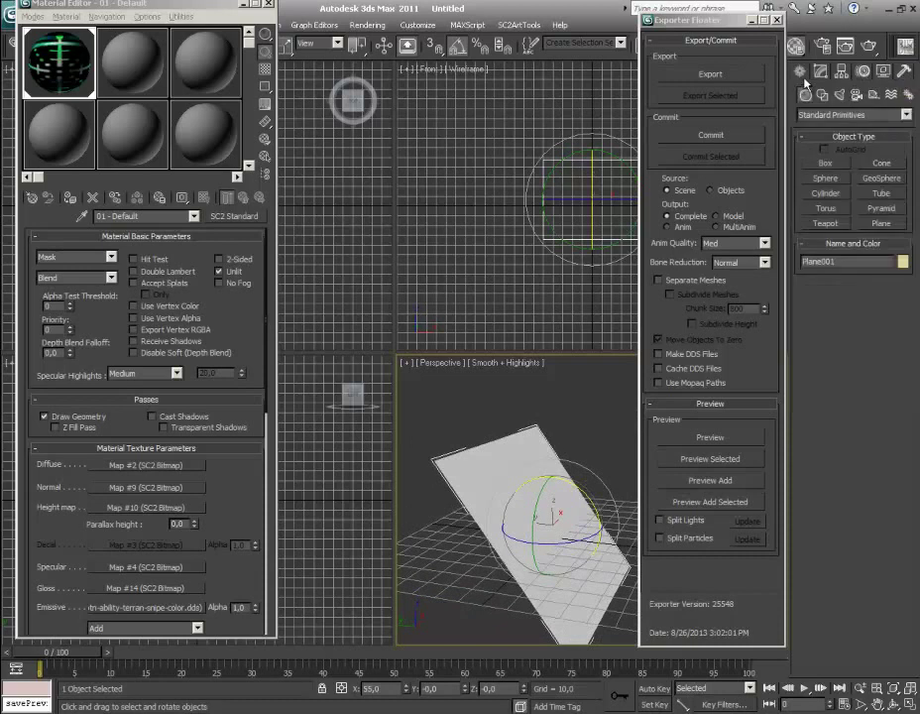
{"action": "left_click", "coordinate": [910, 95]}
{"action": "left_click", "coordinate": [824, 163]}
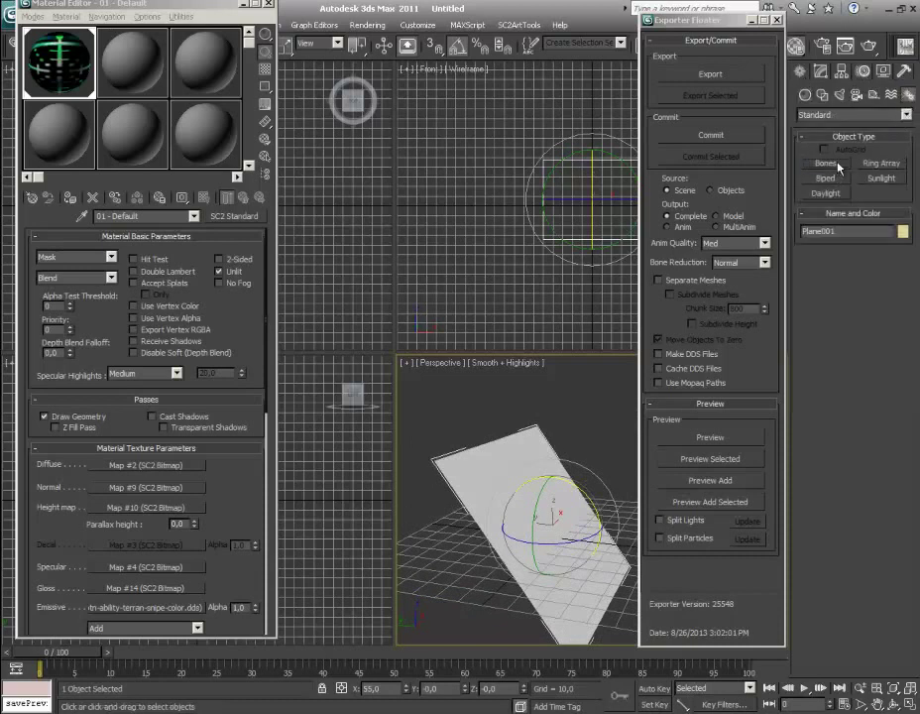
{"action": "left_click", "coordinate": [457, 543]}
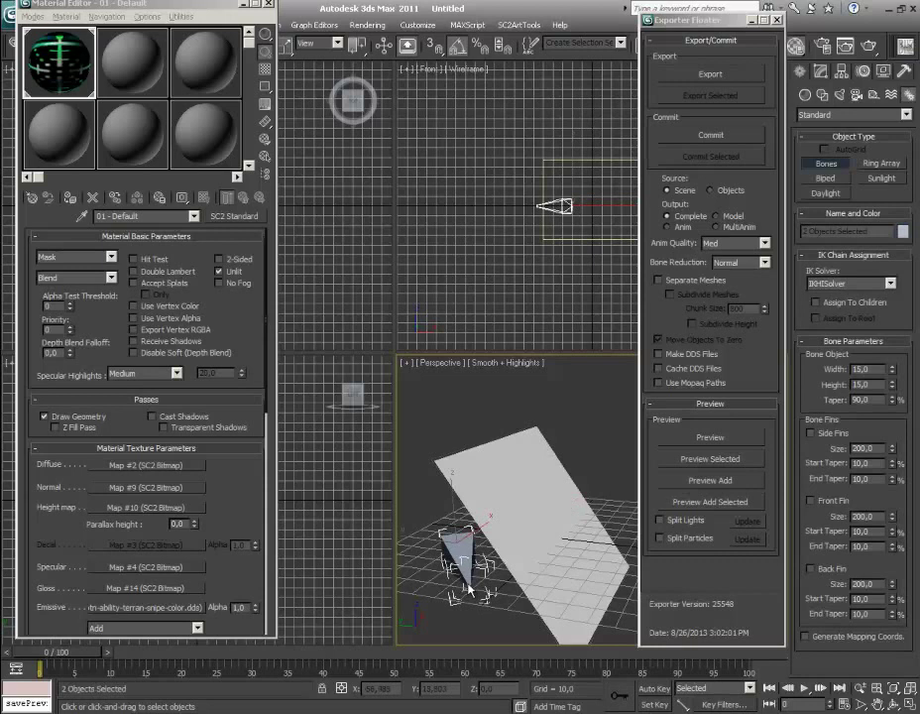
{"action": "right_click", "coordinate": [469, 588]}
{"action": "left_click", "coordinate": [436, 544]}
{"action": "right_click", "coordinate": [448, 562]}
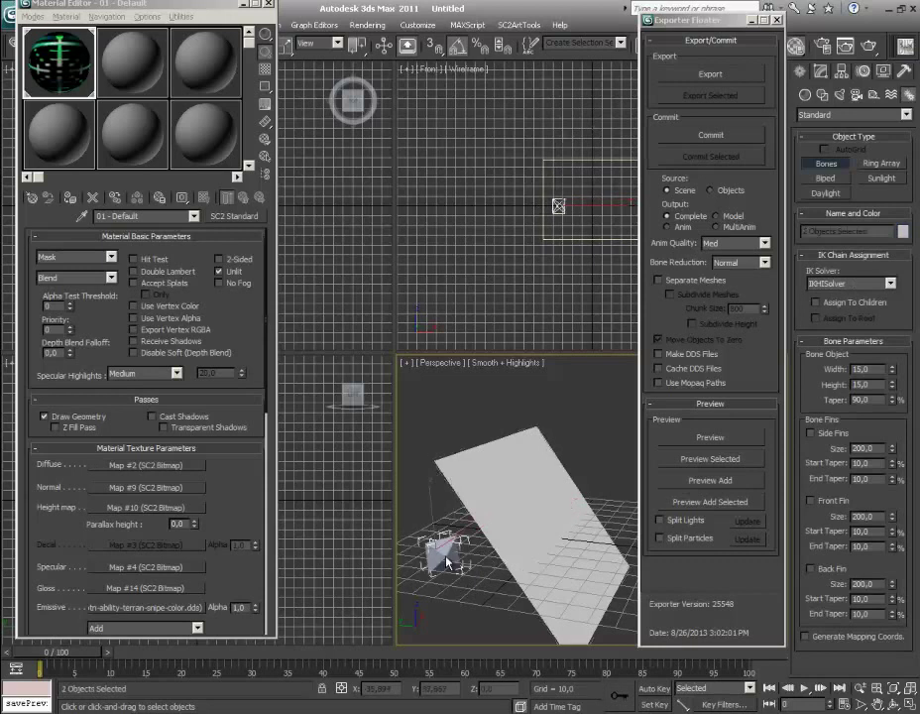
{"action": "left_click", "coordinate": [456, 573]}
{"action": "right_click", "coordinate": [470, 593]}
{"action": "middle_click_drag", "start_coordinate": [476, 608], "coordinate": [494, 599]}
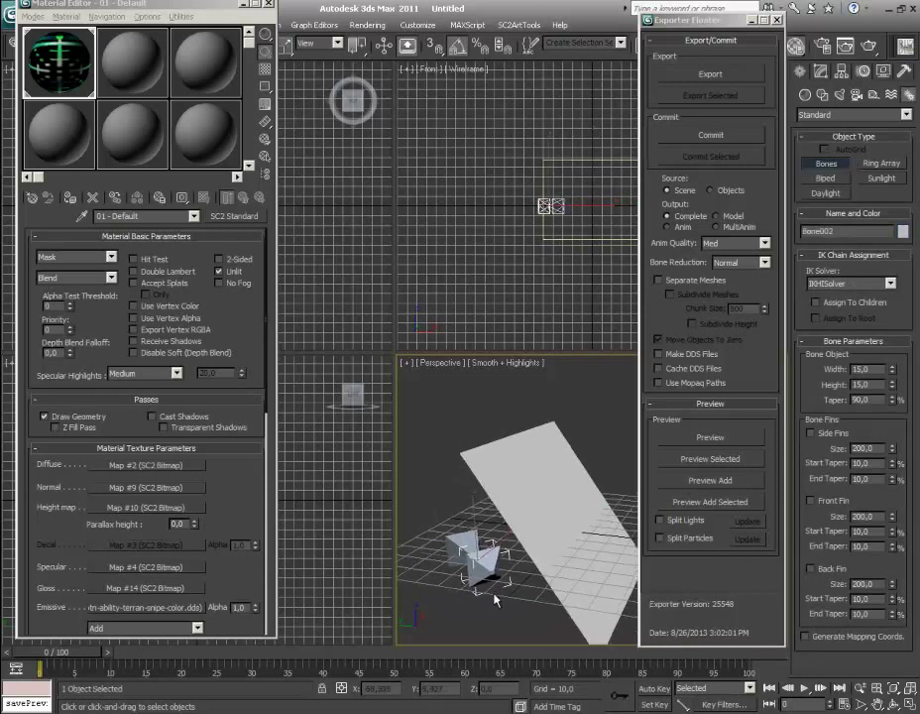
- Finish bone creation and delete the extra bone farther back on the grid
{"action": "right_click", "coordinate": [501, 586]}
{"action": "left_click", "coordinate": [458, 545]}
{"action": "key", "text": "Delete"}
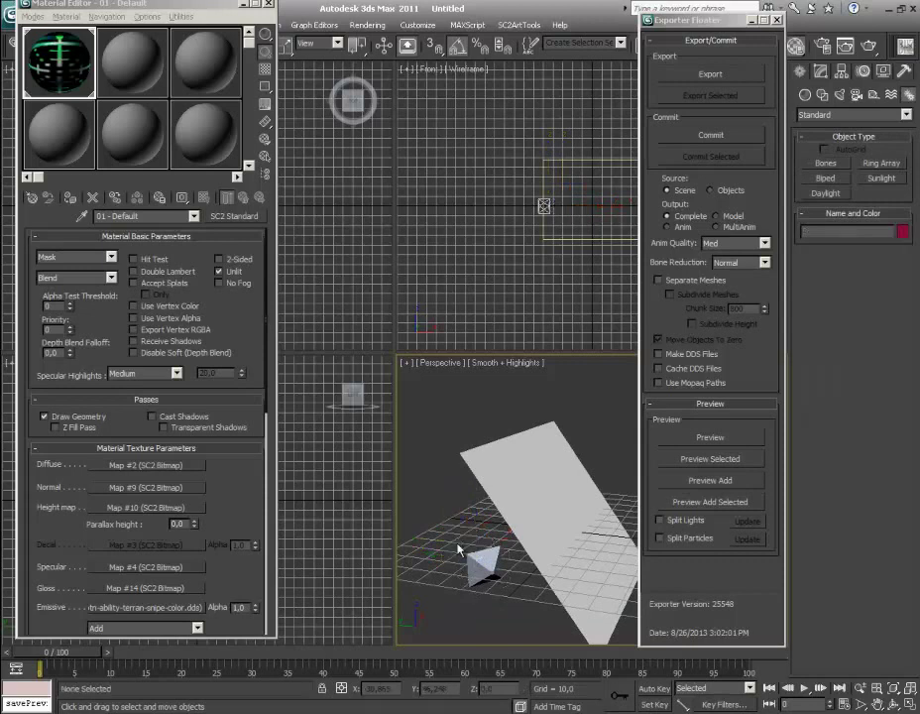
- Move the remaining bone to the origin by setting its X and Y positions to 0
{"action": "left_click", "coordinate": [494, 567]}
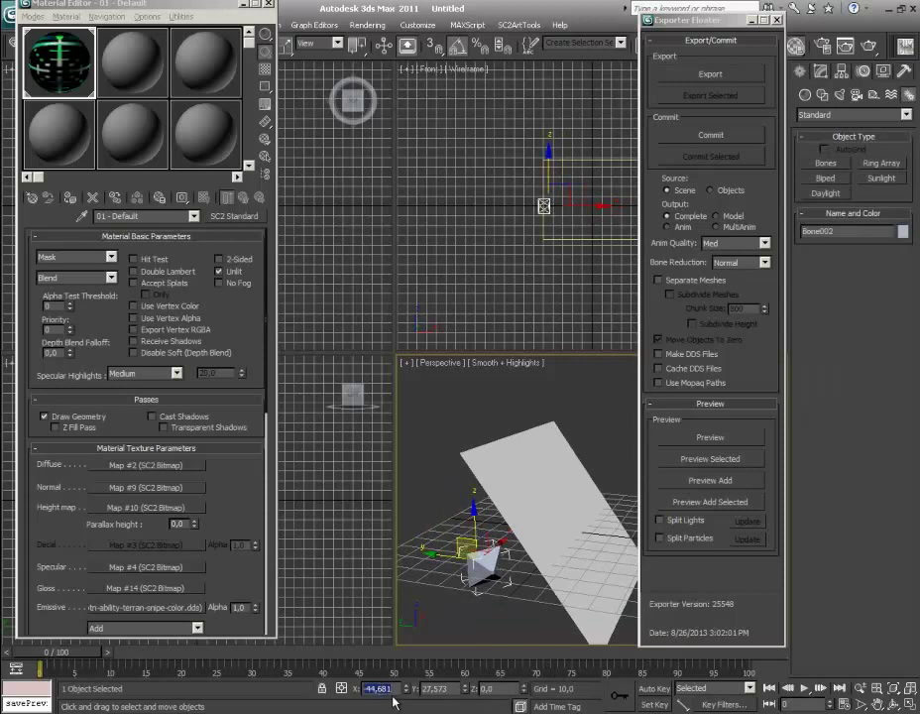
{"action": "type", "text": "0"}
{"action": "key", "text": "Tab"}
{"action": "type", "text": "0"}
{"action": "key", "text": "Tab"}
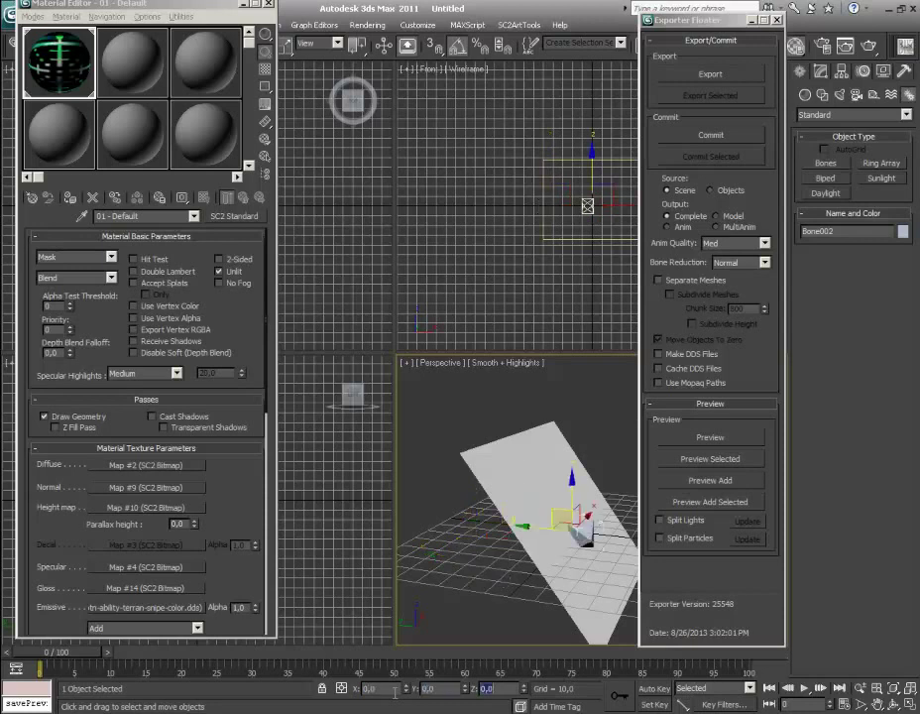
- Set the bone's Z rotation to 0
{"action": "middle_click_drag", "start_coordinate": [523, 579], "coordinate": [488, 577], "text": "alt"}
{"action": "key", "text": "e"}
{"action": "left_click", "coordinate": [486, 688]}
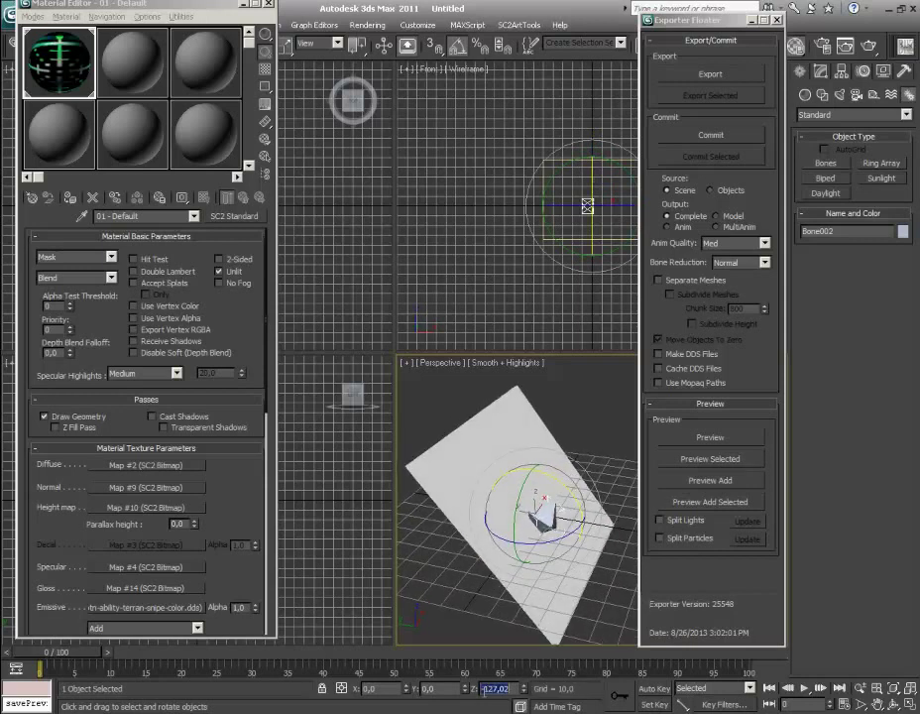
{"action": "type", "text": "0"}
{"action": "key", "text": "Return"}
- Move the tilted plane up above the bone, to about Y -9.6 and Z 44.4
{"action": "middle_click_drag", "start_coordinate": [567, 548], "coordinate": [570, 521], "text": "alt"}
{"action": "key", "text": "w"}
{"action": "left_click", "coordinate": [509, 476]}
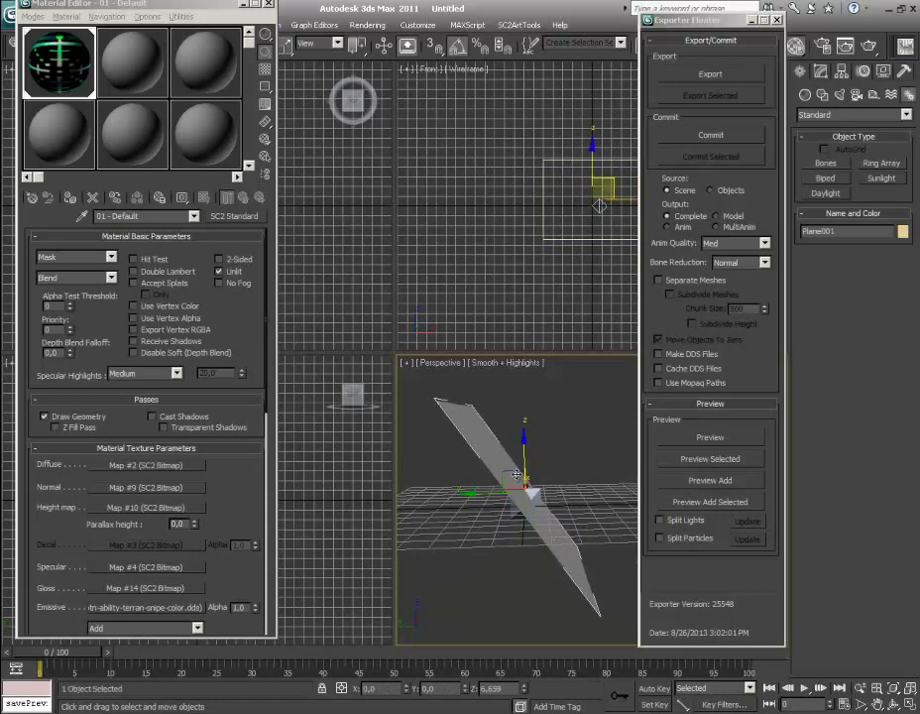
{"action": "left_click_drag", "start_coordinate": [508, 476], "coordinate": [486, 443]}
{"action": "middle_click_drag", "start_coordinate": [486, 443], "coordinate": [579, 443], "text": "alt"}
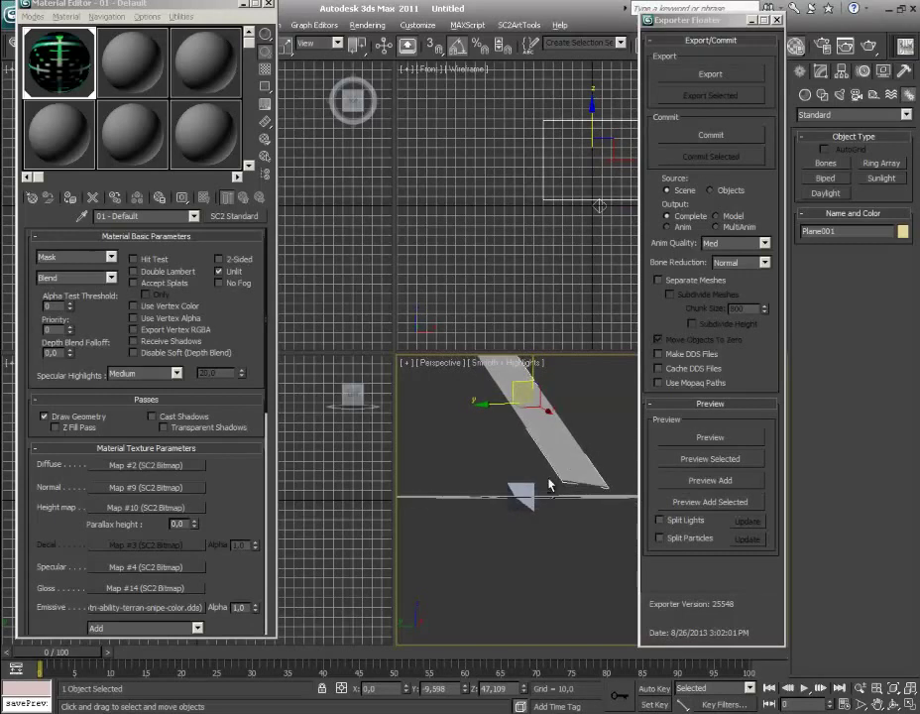
{"action": "middle_click_drag", "start_coordinate": [550, 484], "coordinate": [476, 519], "text": "alt"}
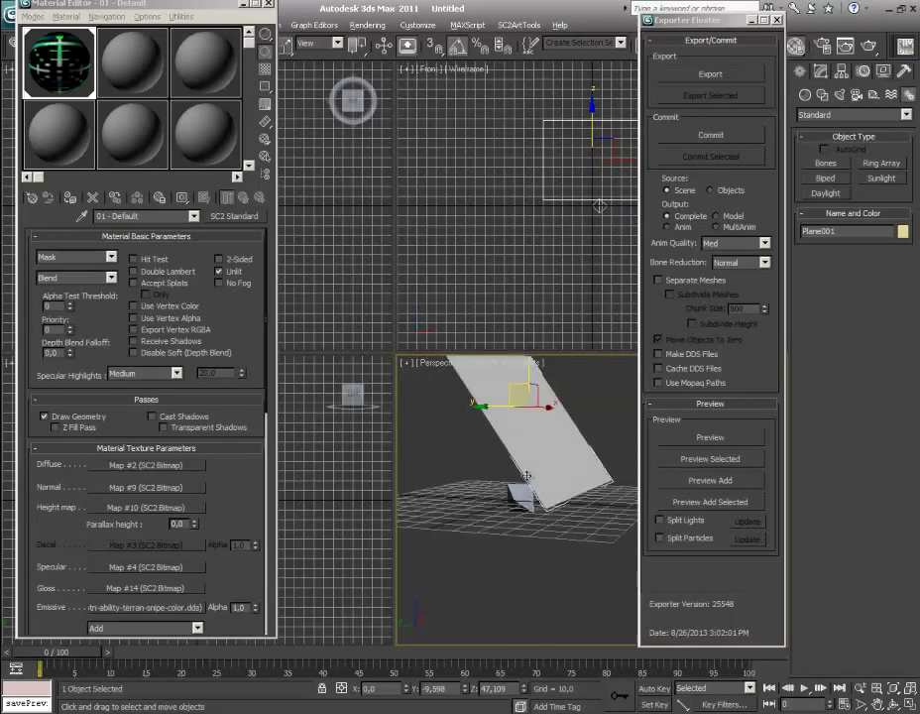
{"action": "mouse_move", "coordinate": [526, 476]}
{"action": "middle_mouse_down", "text": "alt"}
{"action": "mouse_move", "coordinate": [552, 476]}
{"action": "mouse_move", "coordinate": [544, 476]}
{"action": "middle_mouse_up", "text": "alt"}
{"action": "left_click_drag", "start_coordinate": [539, 373], "coordinate": [318, 322]}
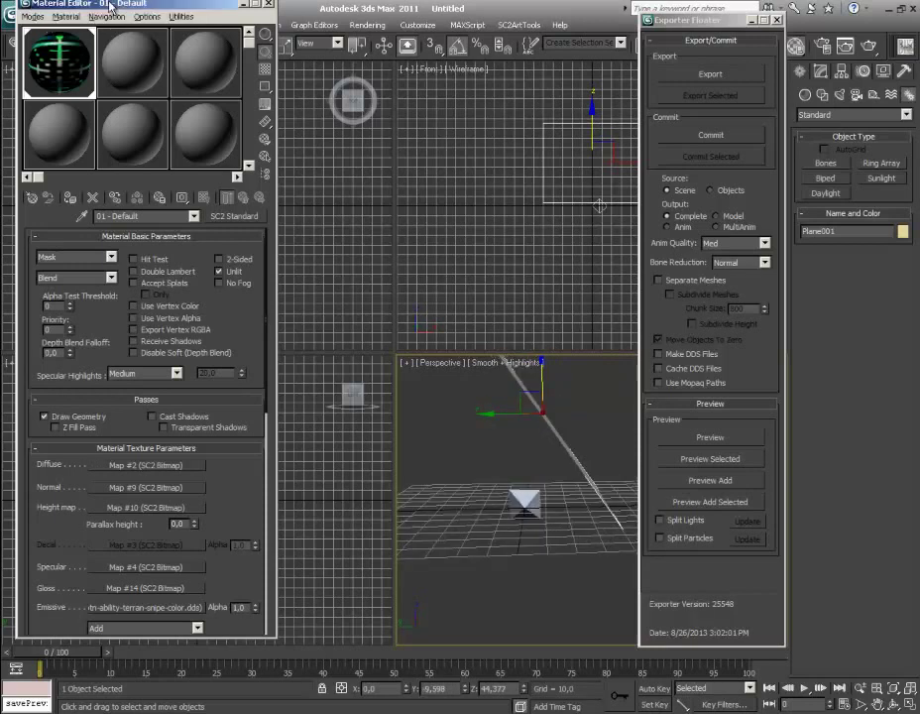
- Link the plane to the bone so that the bone becomes its parent
{"action": "left_click_drag", "start_coordinate": [109, 5], "coordinate": [136, 5]}
{"action": "left_click", "coordinate": [15, 44]}
{"action": "key", "text": "ctrl+z"}
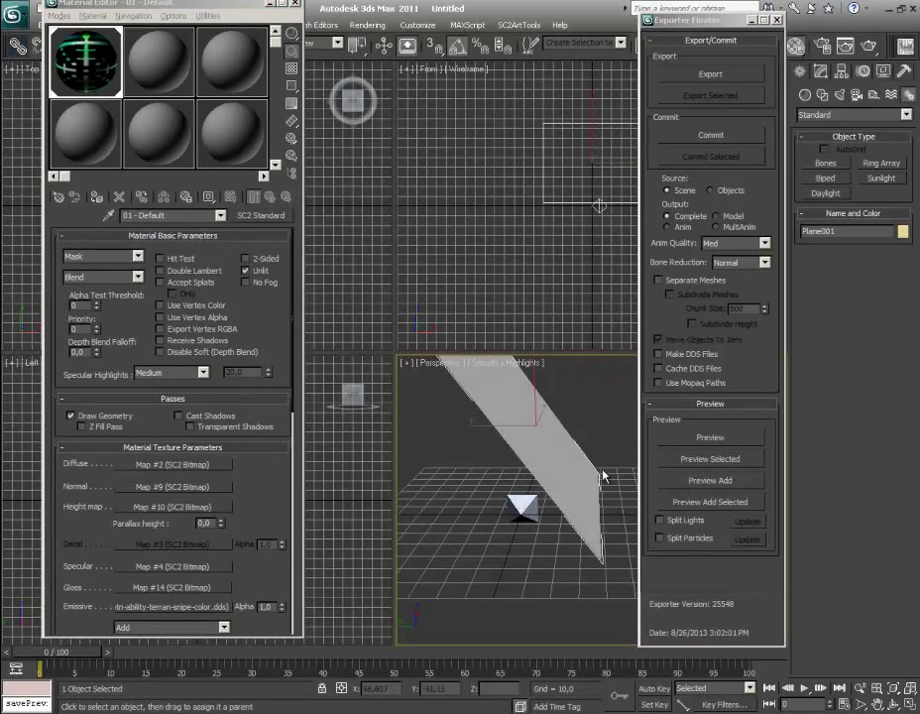
{"action": "left_click", "coordinate": [518, 503]}
- Rotate the bone about its vertical axis to test the link with the plane, and undo the rotation
{"action": "key", "text": "e"}
{"action": "left_click_drag", "start_coordinate": [546, 532], "coordinate": [585, 527]}
{"action": "key", "text": "ctrl+z"}
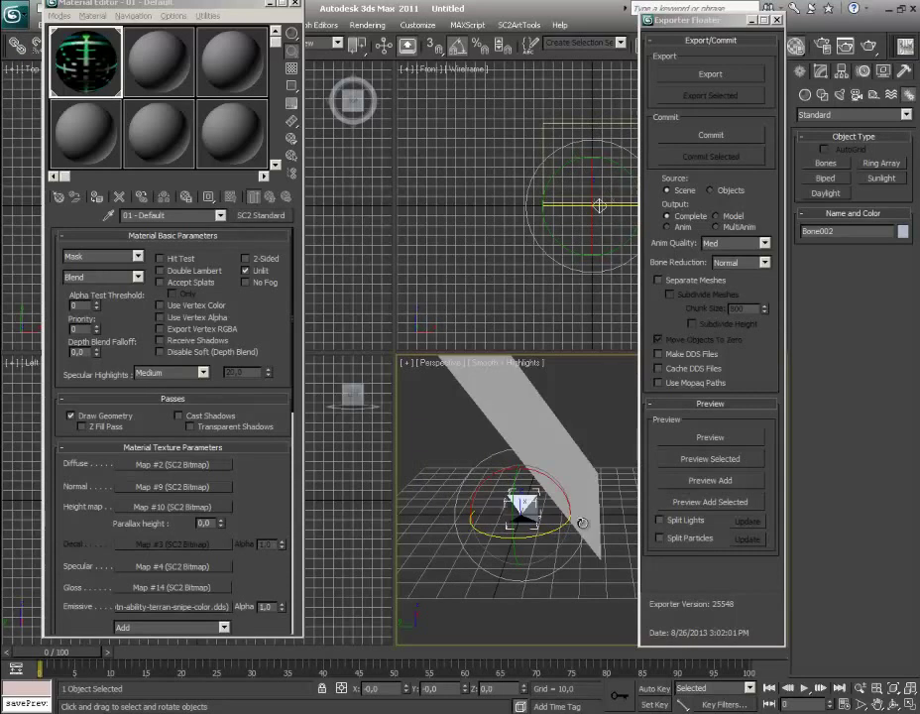
- Create a billboard behavior in the SC2 Behavior Editor and add the selected bone as its member
{"action": "middle_click_drag", "start_coordinate": [597, 515], "coordinate": [616, 522], "text": "alt"}
{"action": "left_click", "coordinate": [518, 27]}
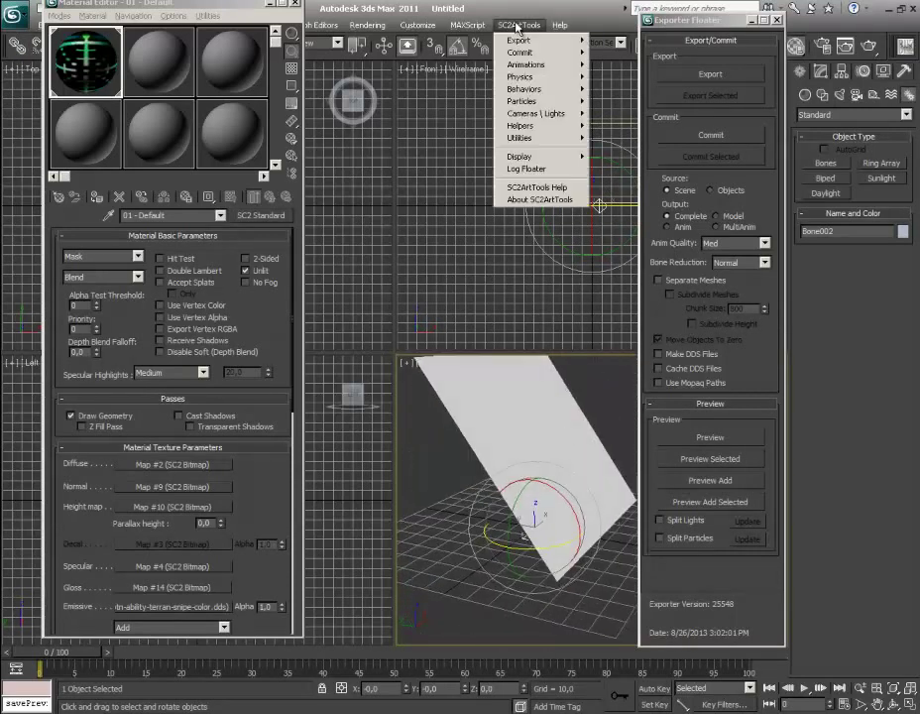
{"action": "mouse_move", "coordinate": [525, 89]}
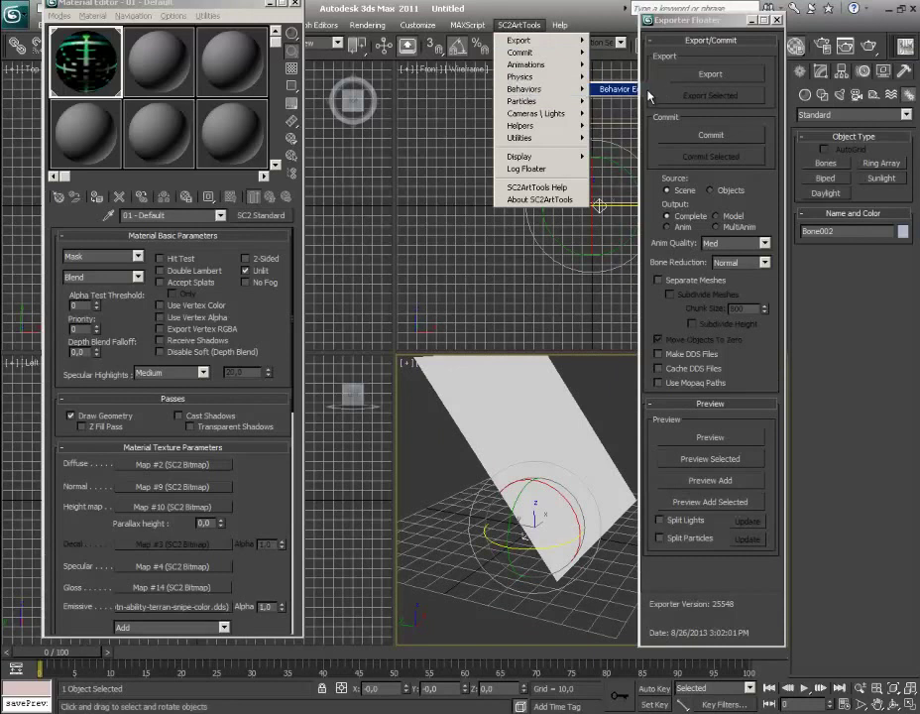
{"action": "left_click", "coordinate": [650, 90]}
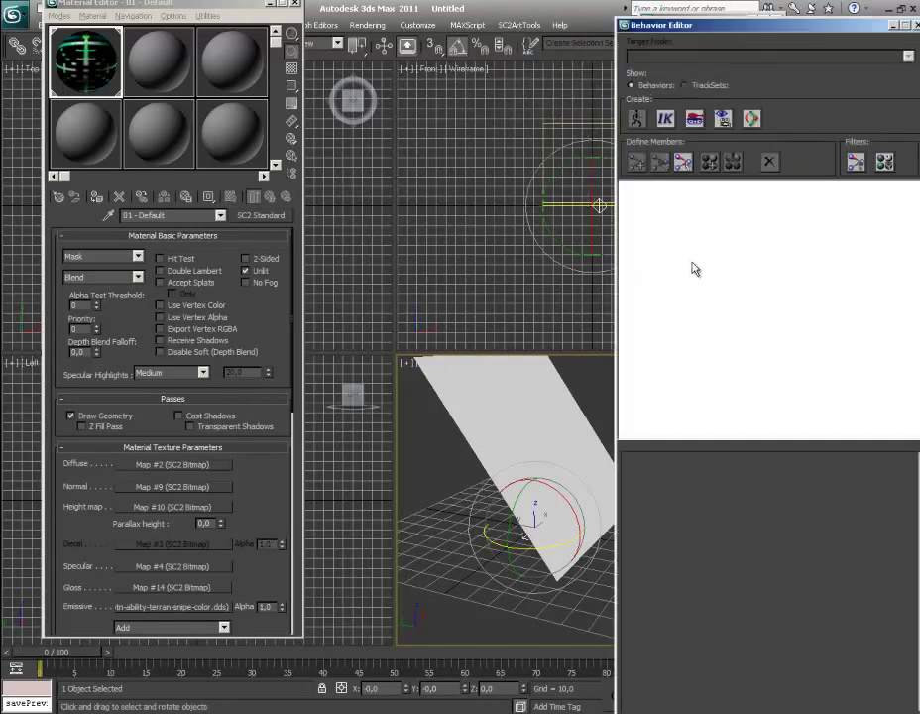
{"action": "left_click", "coordinate": [725, 119]}
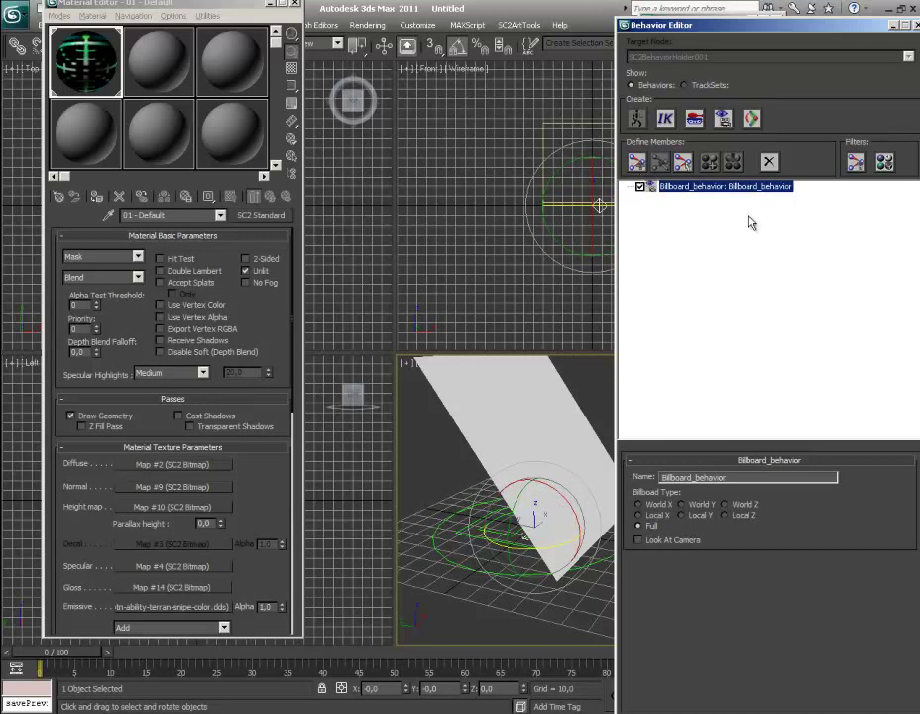
{"action": "left_click", "coordinate": [636, 164]}
{"action": "middle_click_drag", "start_coordinate": [496, 513], "coordinate": [548, 489], "text": "alt"}
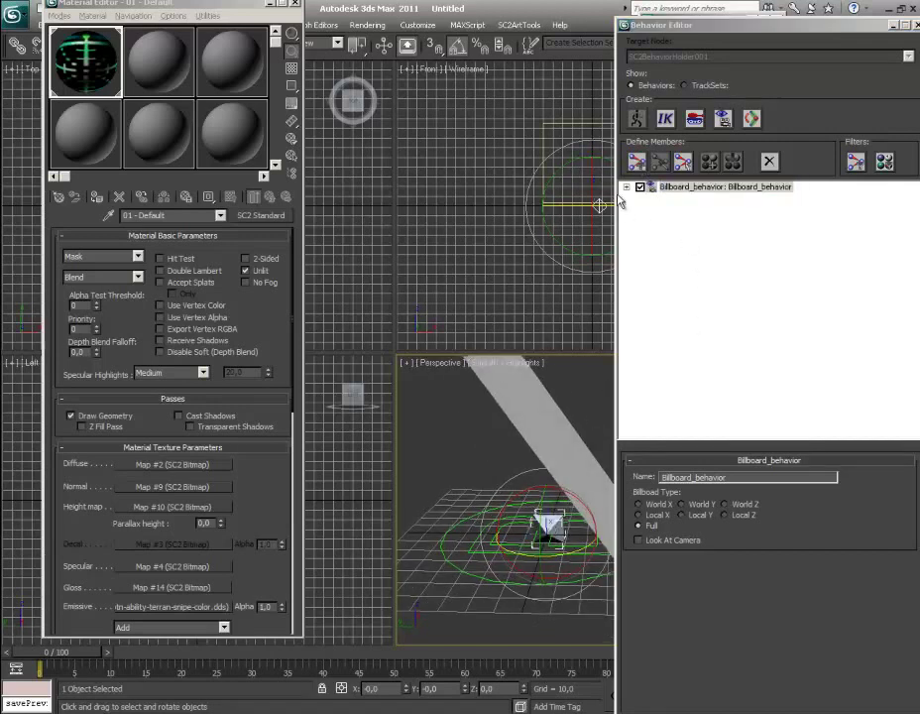
- Confirm the bone as the billboard behavior's member and enable Look At Camera for the behavior
{"action": "left_click", "coordinate": [639, 162]}
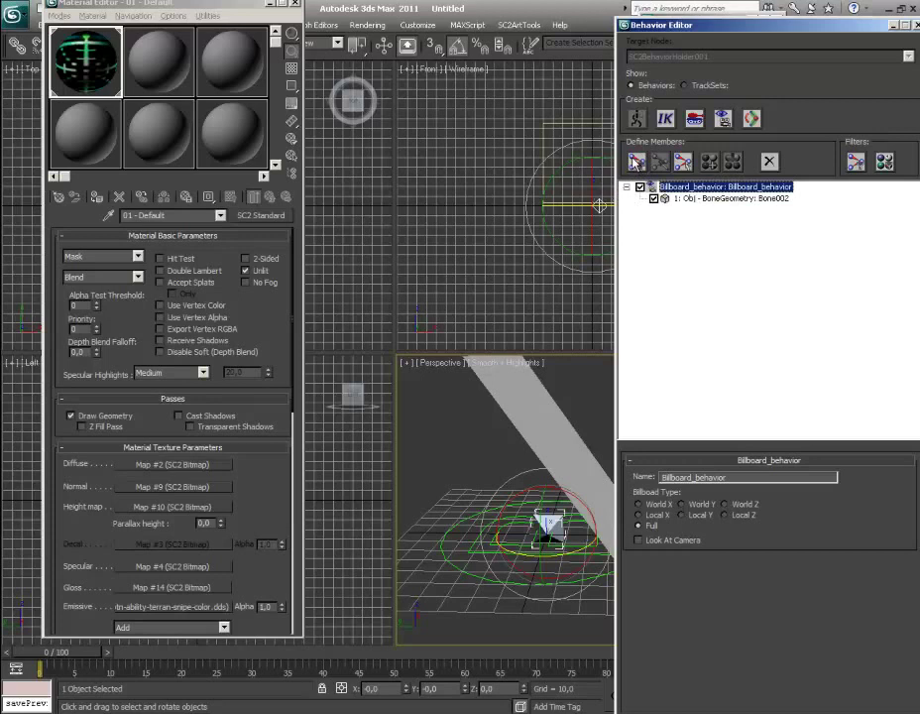
{"action": "left_click", "coordinate": [691, 202]}
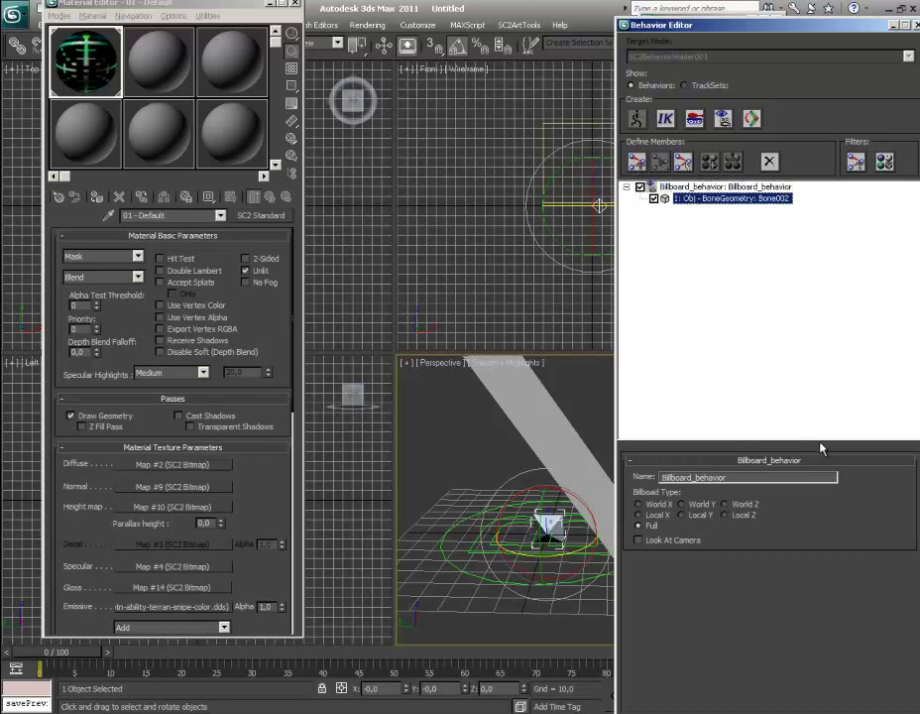
{"action": "left_click", "coordinate": [638, 540]}
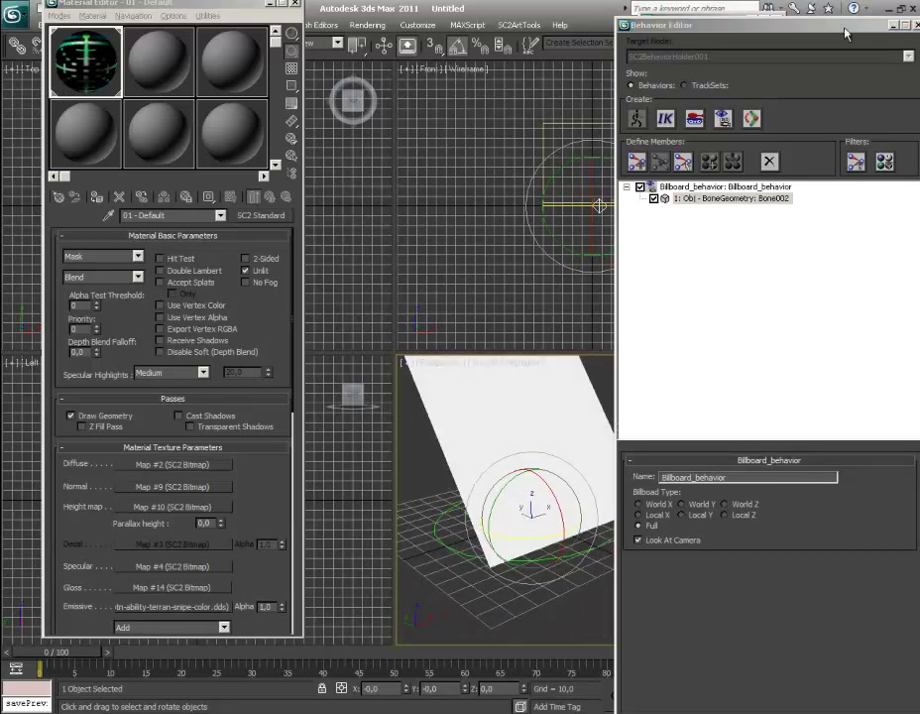
- Preview the model from the SC2 exporter in the Cutscene Editor and orbit around the targeting icon to check its billboard behavior
{"action": "left_click_drag", "start_coordinate": [845, 31], "coordinate": [732, 31]}
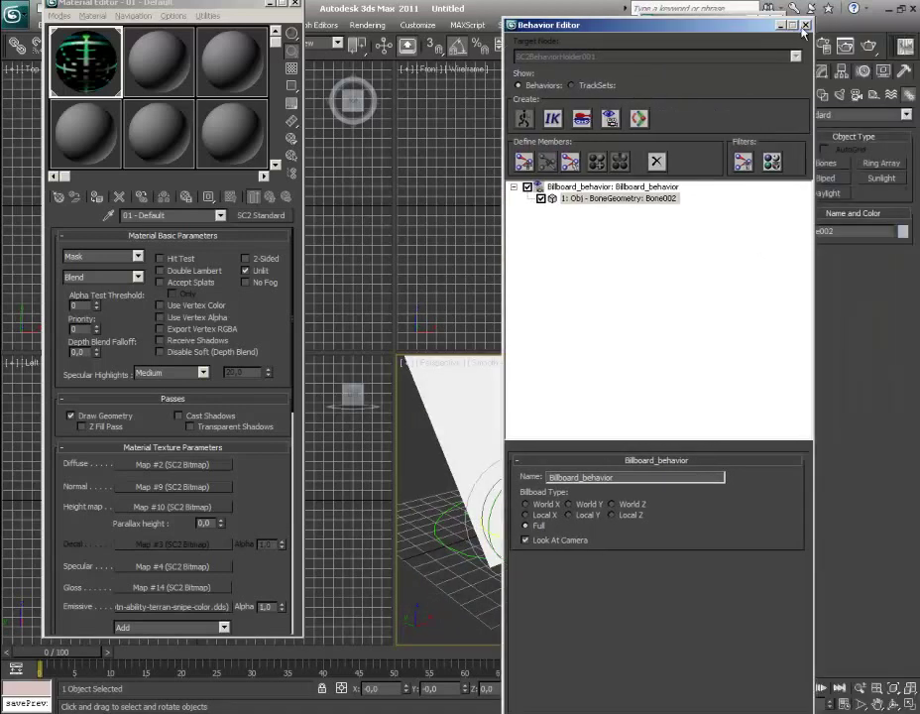
{"action": "left_click", "coordinate": [904, 45]}
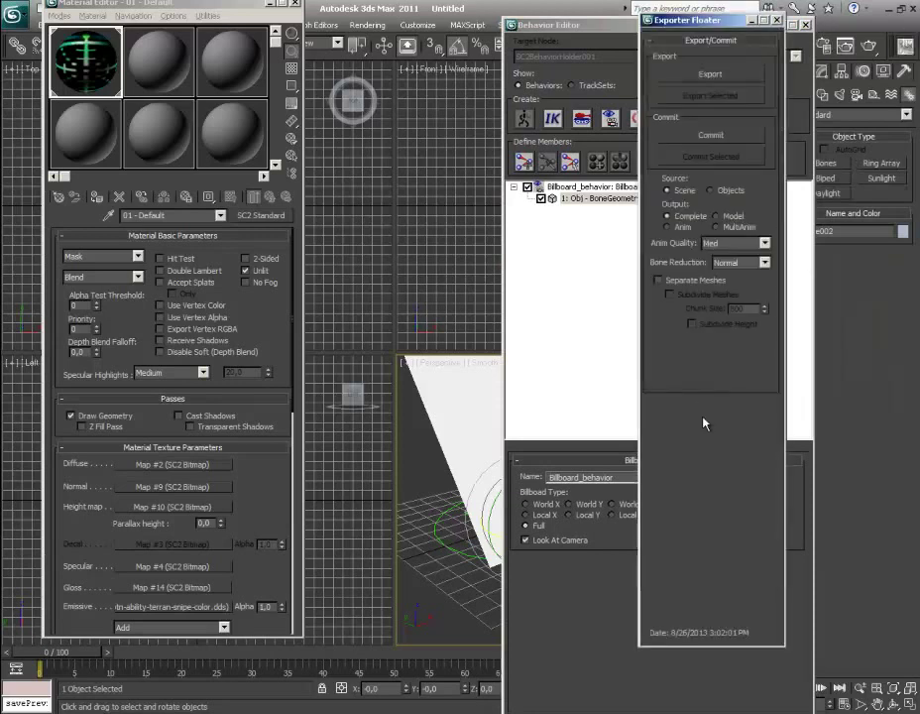
{"action": "left_click", "coordinate": [703, 454]}
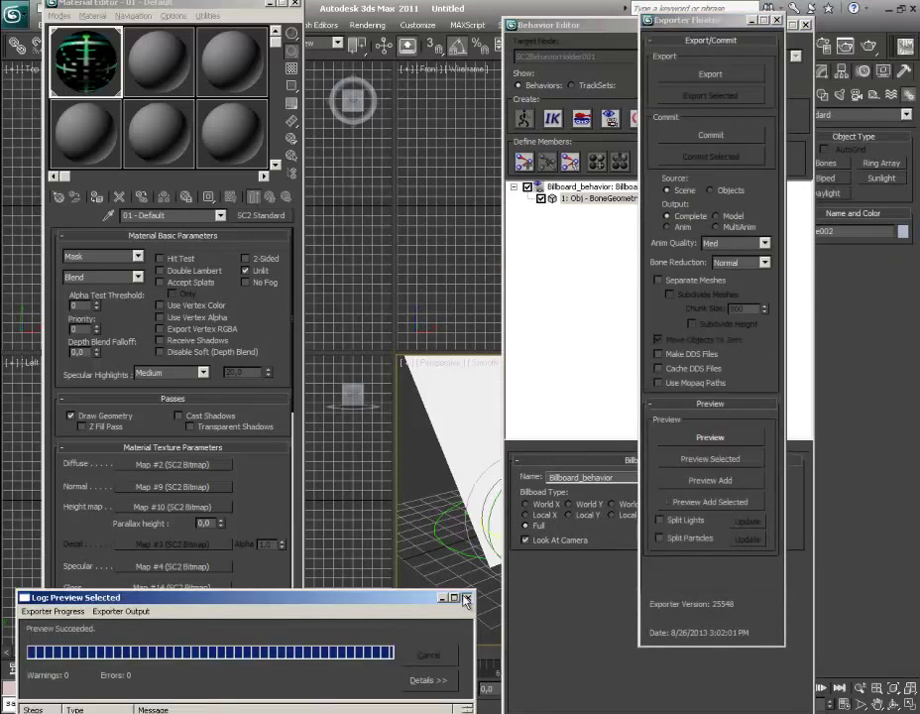
{"action": "left_click", "coordinate": [710, 438]}
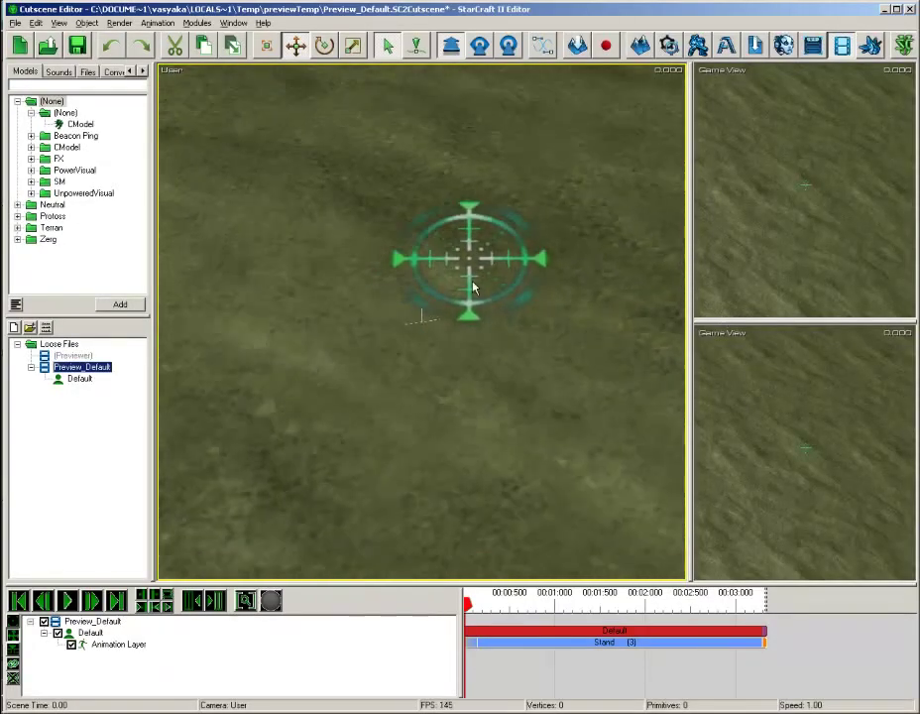
{"action": "middle_click_drag", "start_coordinate": [467, 278], "coordinate": [346, 331]}
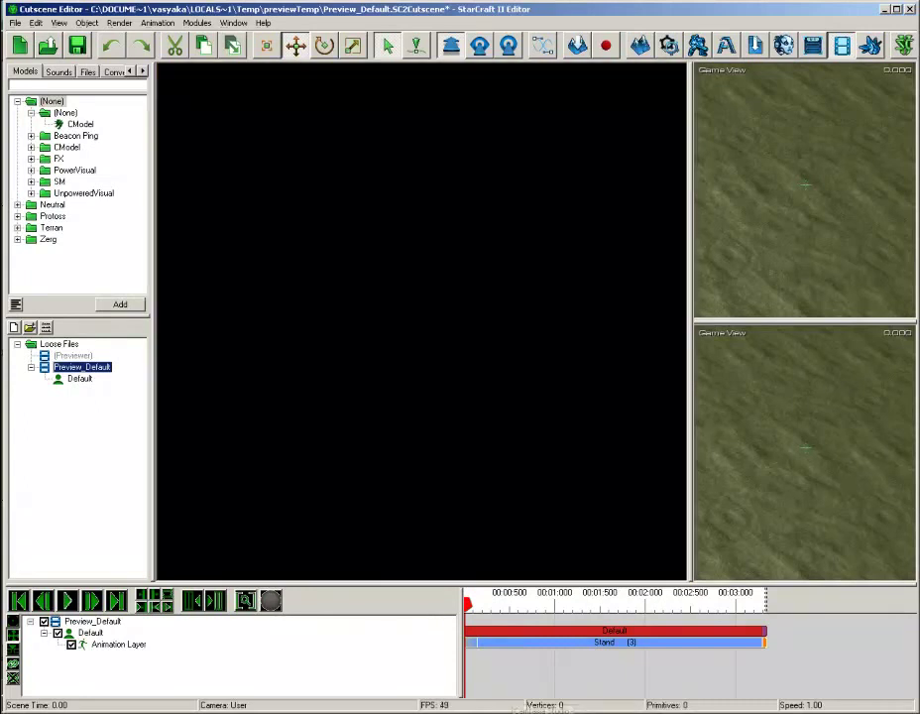
- Return to 3ds Max, close the Behavior Editor and enable Use Mopaq Paths in the exporter options
{"action": "key", "text": "alt+Tab"}
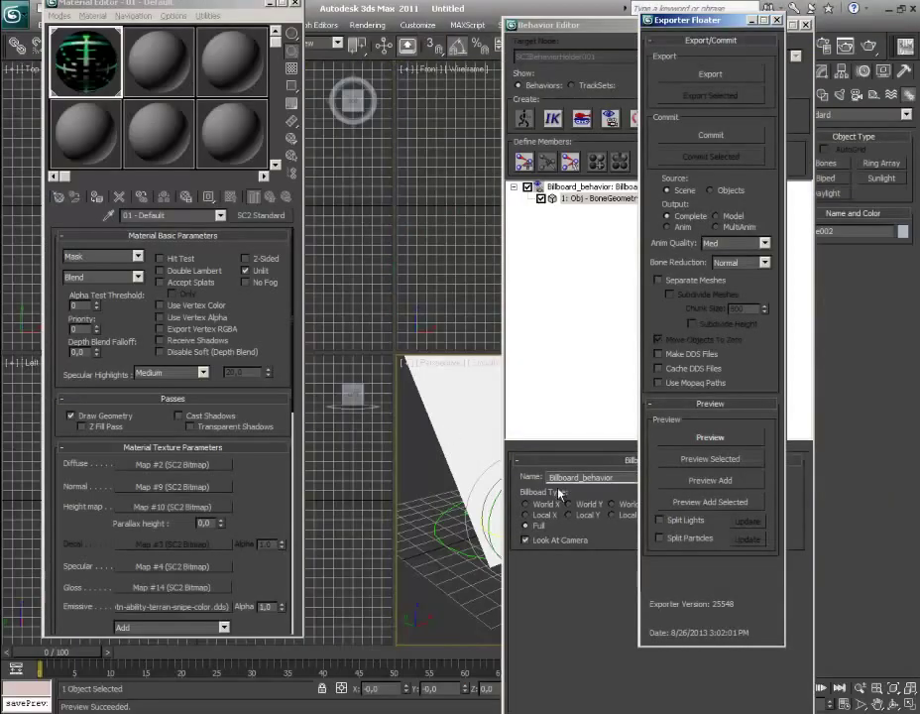
{"action": "left_click", "coordinate": [804, 24]}
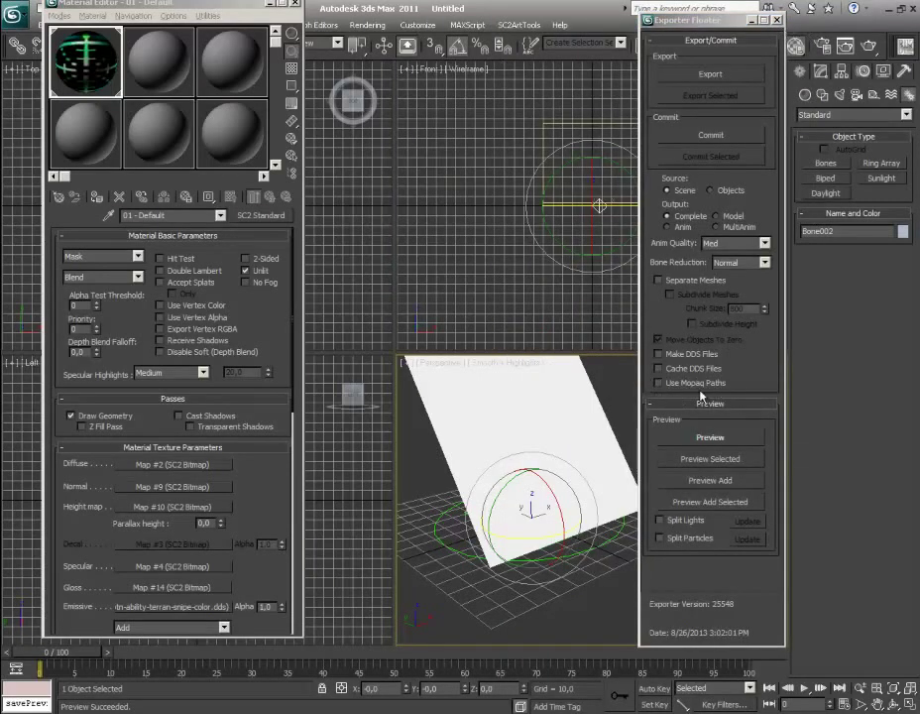
{"action": "left_click", "coordinate": [658, 383]}
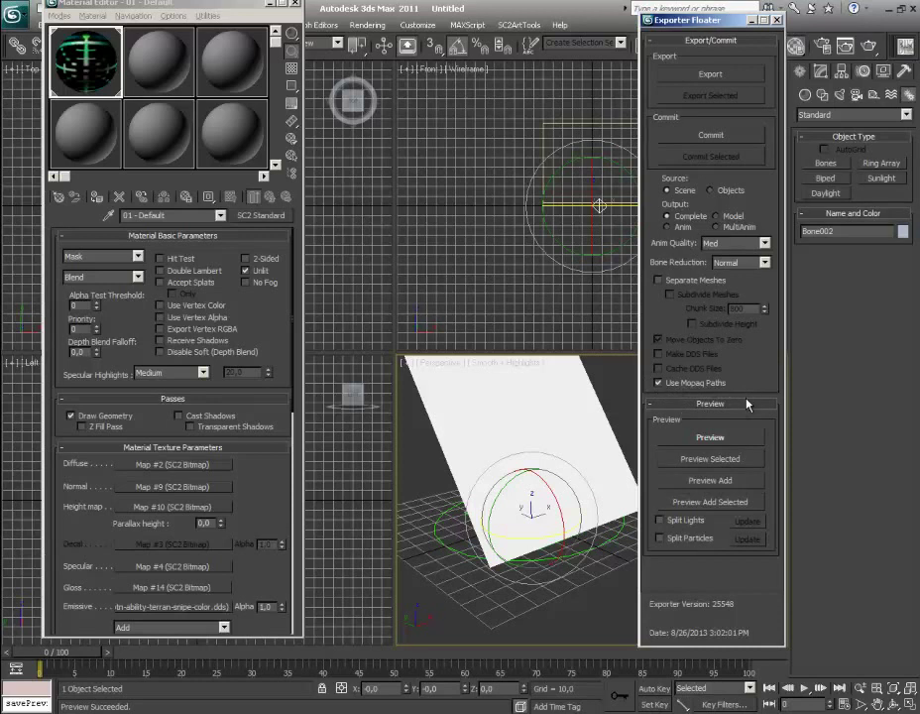